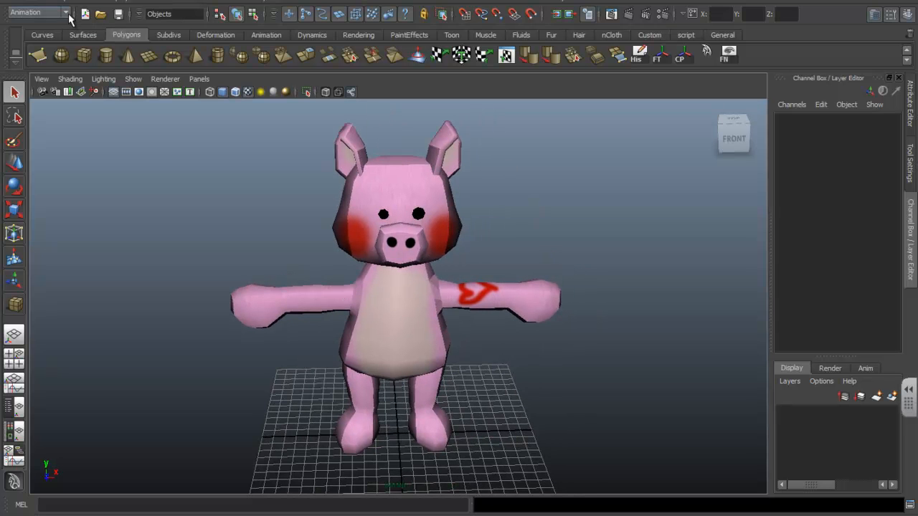
Step: Switch to the Animation menu set and show the Animation shelf of tools
click(63, 13)
click(38, 34)
click(45, 13)
click(20, 23)
click(271, 35)
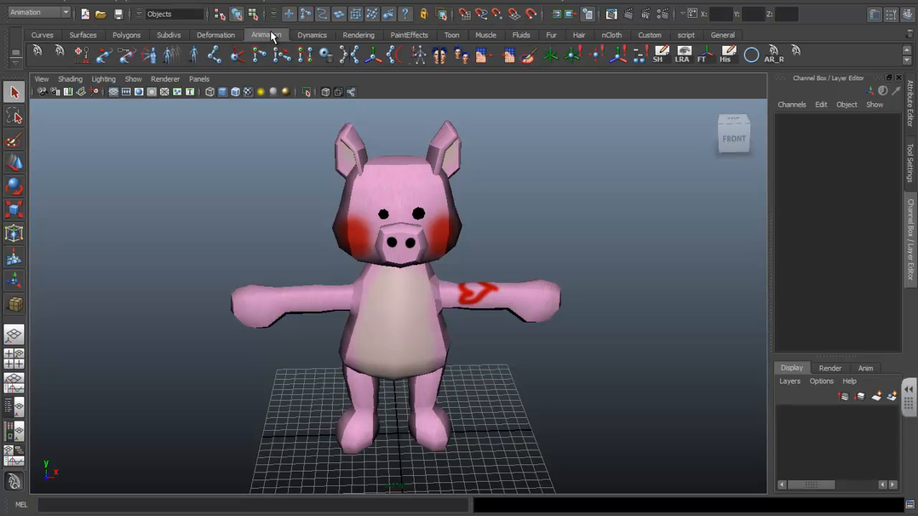
Step: With the Joint Tool, draw a practice chain of four joints in front of the pig in the perspective view
mouse_move(445, 295)
alt+middle_down()
mouse_move(449, 278)
mouse_move(436, 301)
alt+middle_up()
alt+right_drag(436, 301, 421, 282)
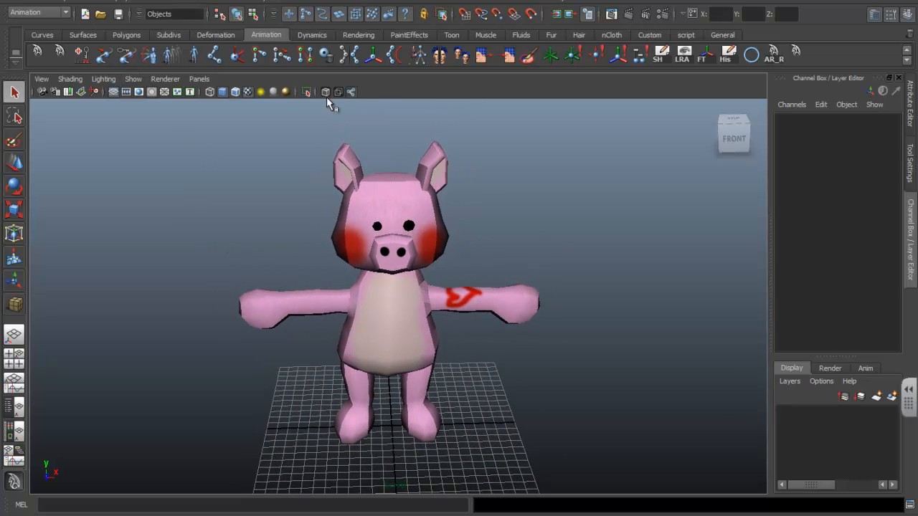
click(214, 54)
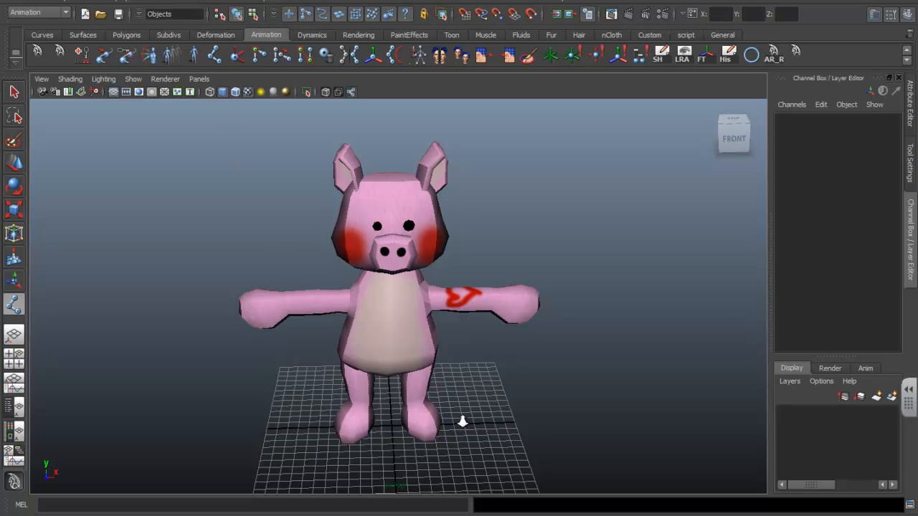
alt+right_drag(462, 422, 392, 378)
alt+middle_drag(391, 378, 380, 321)
click(326, 389)
click(448, 390)
click(486, 323)
click(446, 290)
key(Return)
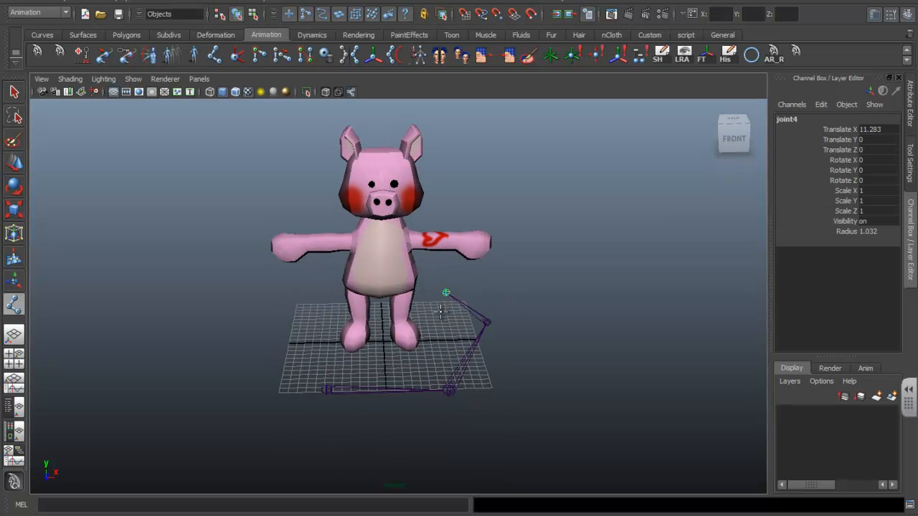
Step: Draw a second chain of four joints to the right of the grid and complete it
click(494, 358)
click(542, 368)
click(597, 362)
click(603, 307)
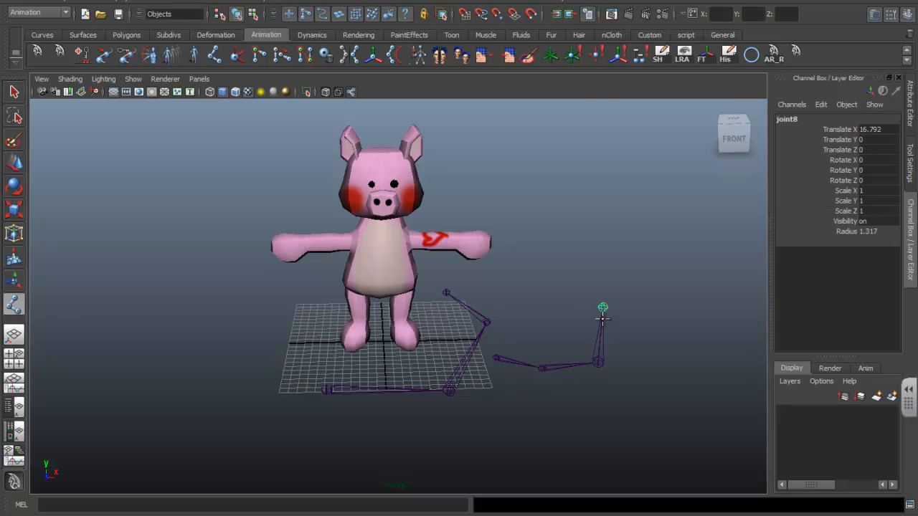
key(Return)
Step: From an angled perspective, draw a third chain of four joints to the left of the grid
alt+drag(570, 356, 486, 359)
click(351, 354)
click(302, 332)
click(234, 356)
click(225, 394)
key(Return)
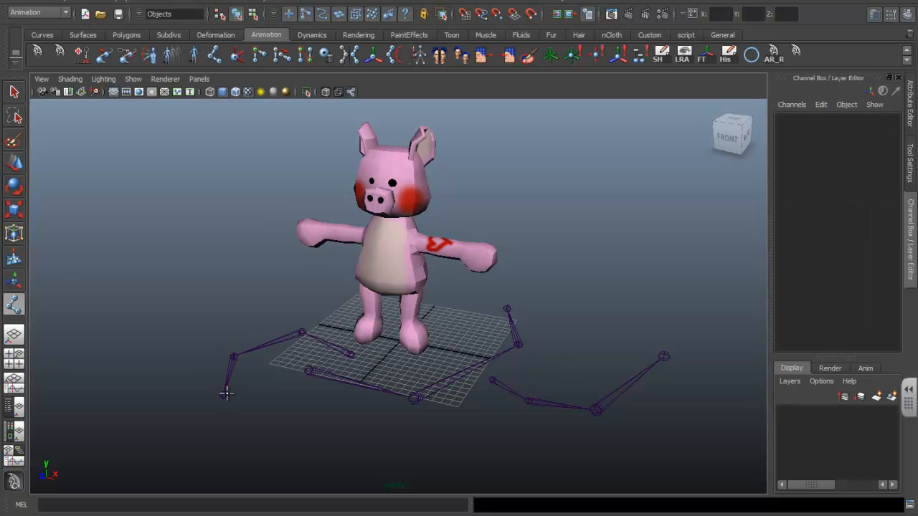
Step: Draw a taller chain of six joints rising beside the pig and bending over toward its arm
alt+drag(305, 381, 417, 358)
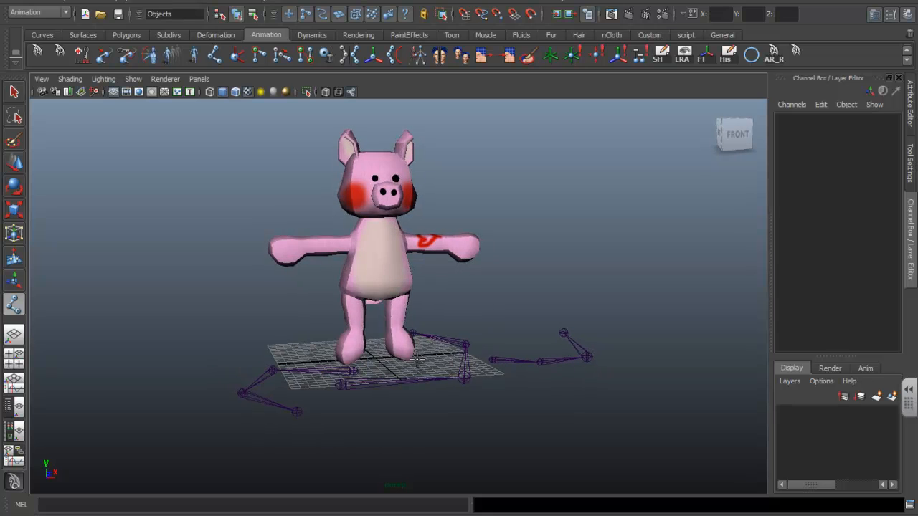
click(500, 397)
click(518, 331)
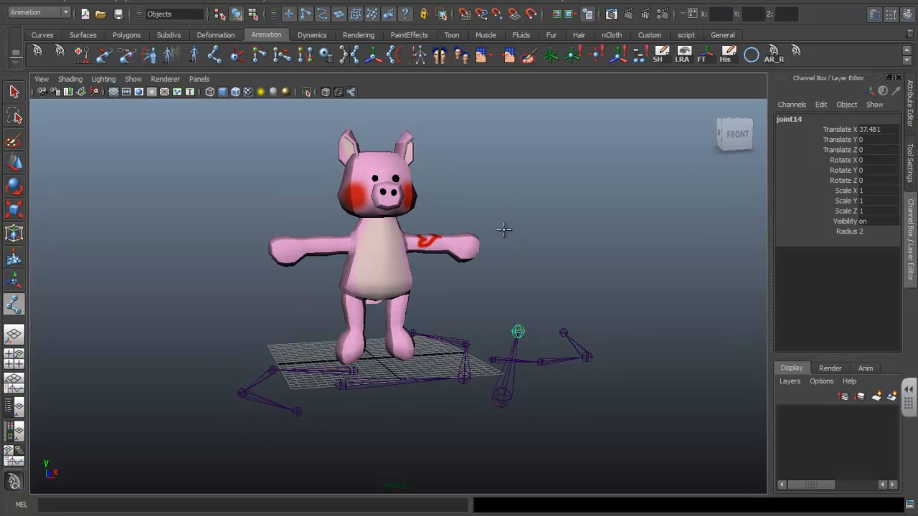
click(519, 314)
click(513, 267)
click(475, 273)
click(465, 298)
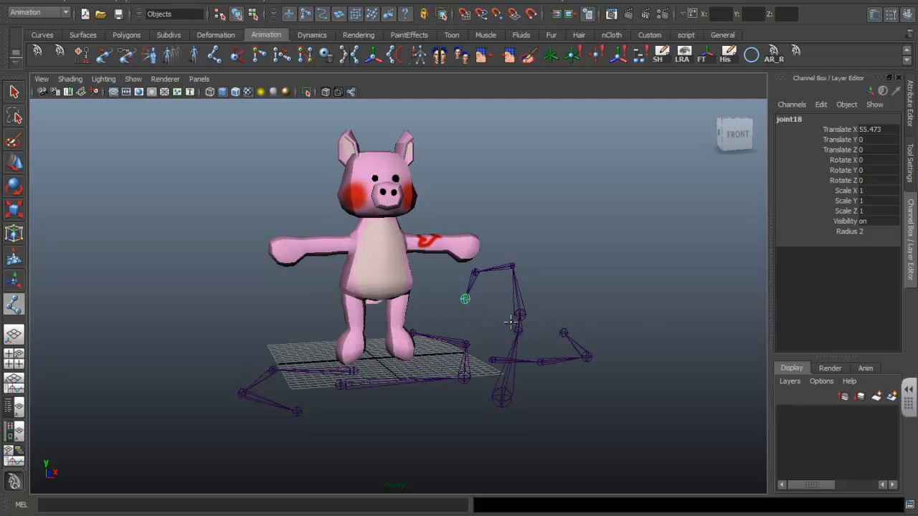
Step: Delete all four practice joint chains around the pig
alt+drag(632, 332, 558, 335)
alt+right_drag(482, 324, 607, 394)
key(w)
click(492, 385)
alt+drag(550, 378, 506, 373)
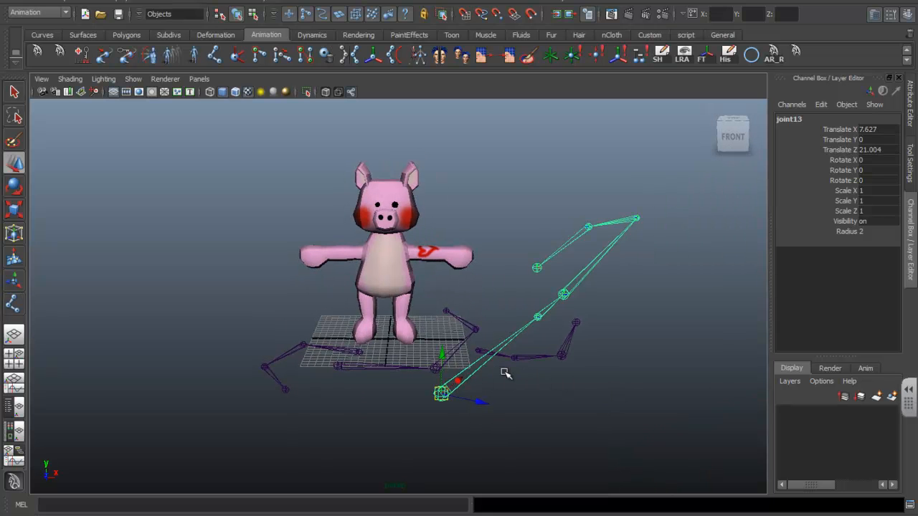
key(Delete)
click(480, 350)
key(Delete)
click(435, 368)
key(Delete)
click(335, 368)
click(369, 356)
click(361, 355)
key(Delete)
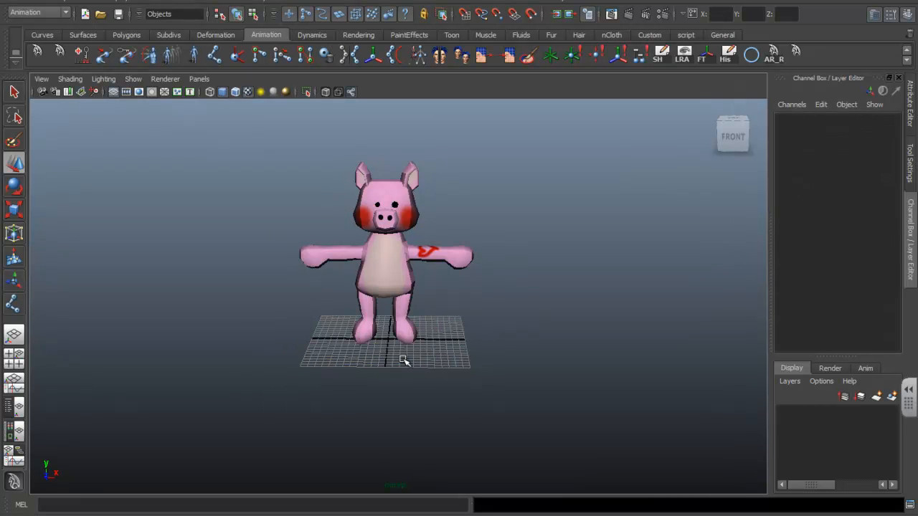
Step: Change to the four-view layout and draw a five-joint chain in the front view, rising beside the pig and bending toward its head
scroll(399, 367, up, 5)
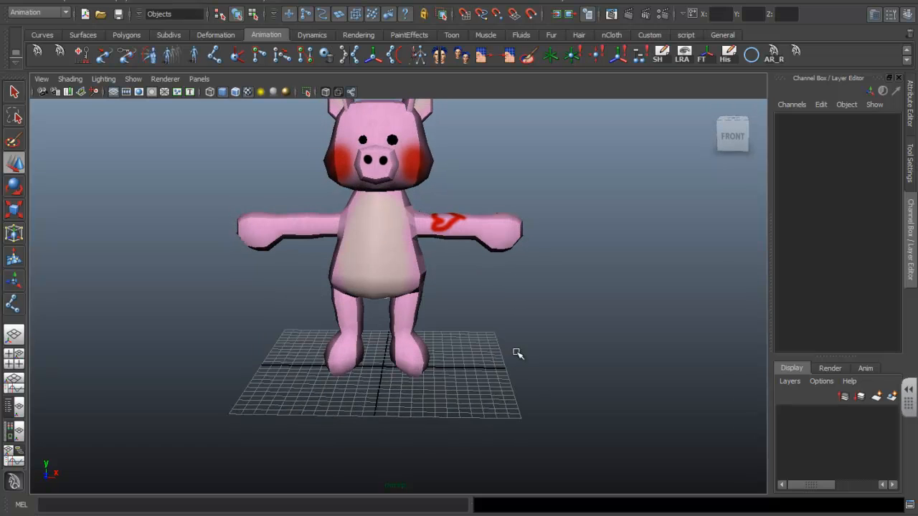
alt+drag(396, 182, 454, 375)
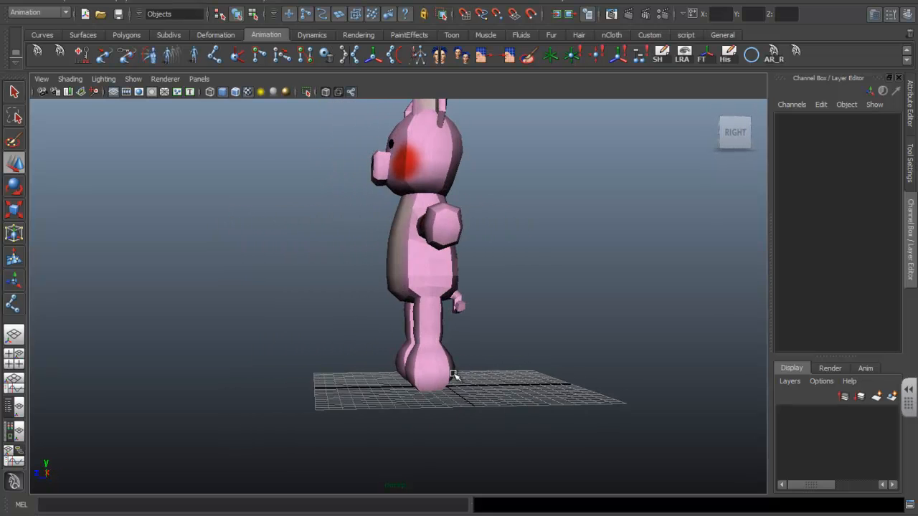
alt+drag(445, 183, 394, 260)
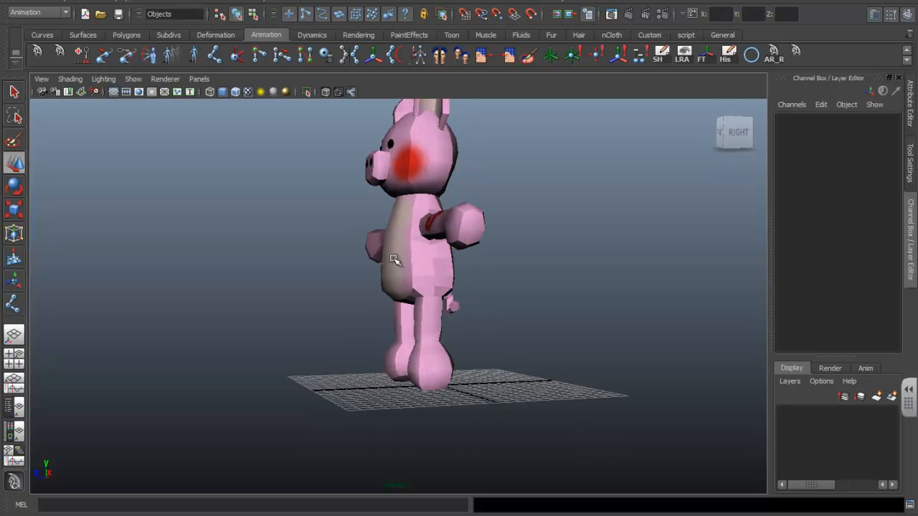
click(23, 366)
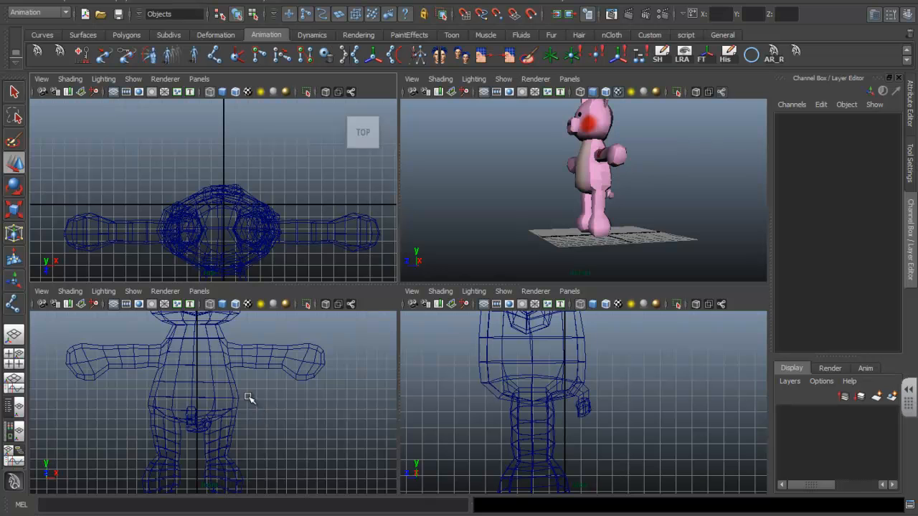
scroll(218, 398, down, 3)
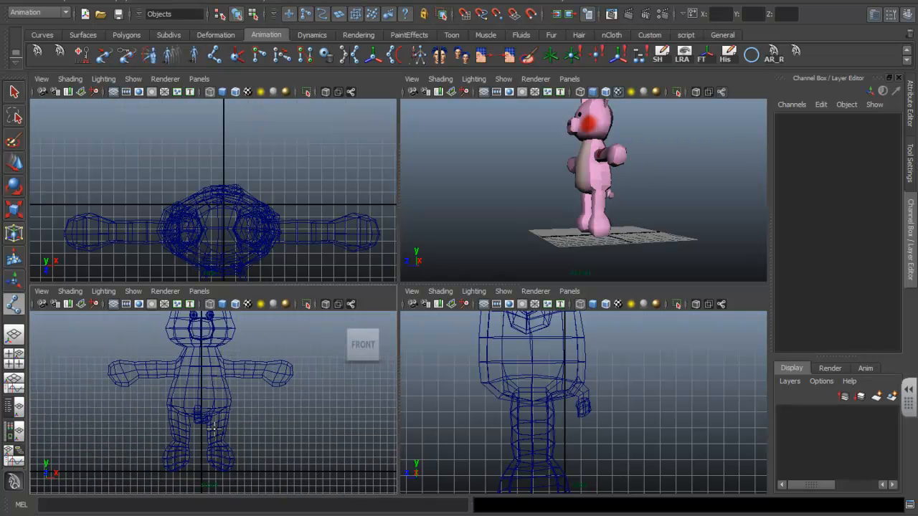
click(248, 462)
click(254, 407)
click(256, 343)
click(237, 320)
click(210, 341)
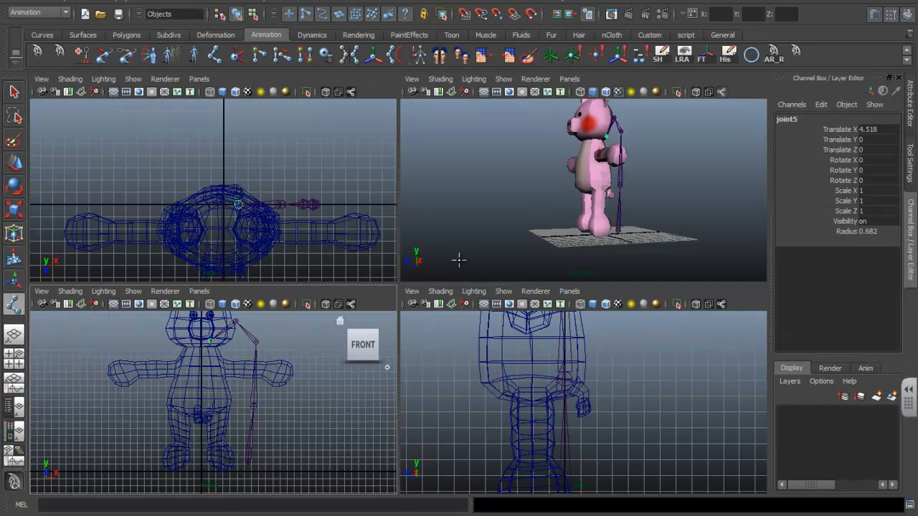
Step: Complete the five-joint chain and move it clear of the pig, to about Translate X 19.4 and Y -0.2
alt+drag(604, 190, 685, 205)
alt+middle_drag(645, 185, 646, 203)
alt+right_drag(646, 204, 704, 232)
alt+drag(703, 233, 597, 238)
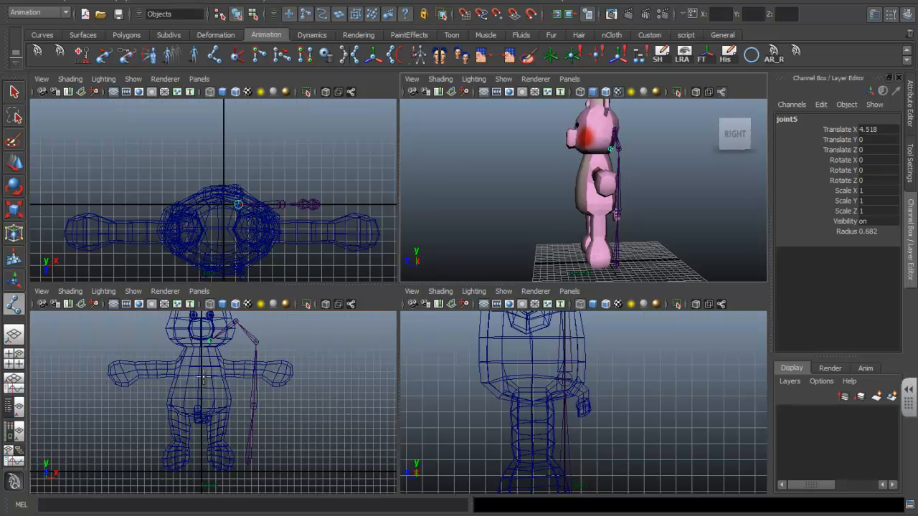
key(Return)
key(w)
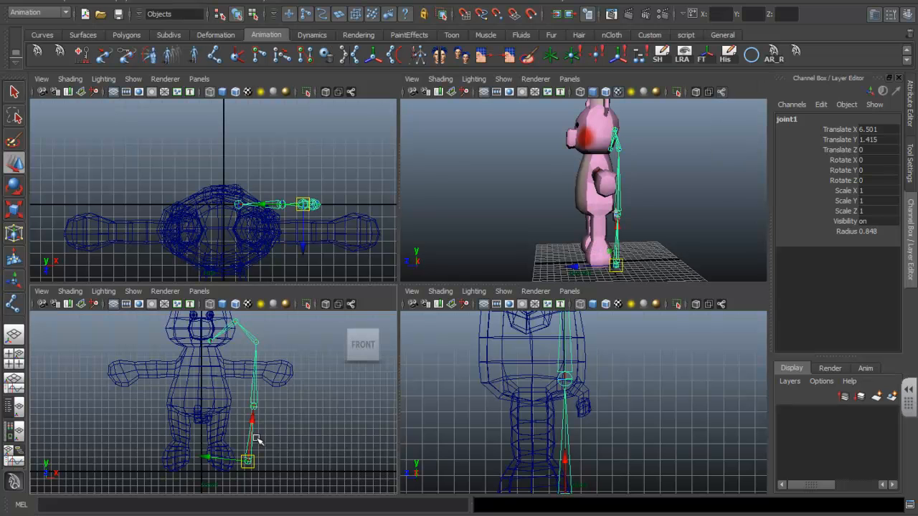
alt+middle_drag(293, 404, 250, 392)
drag(205, 449, 297, 460)
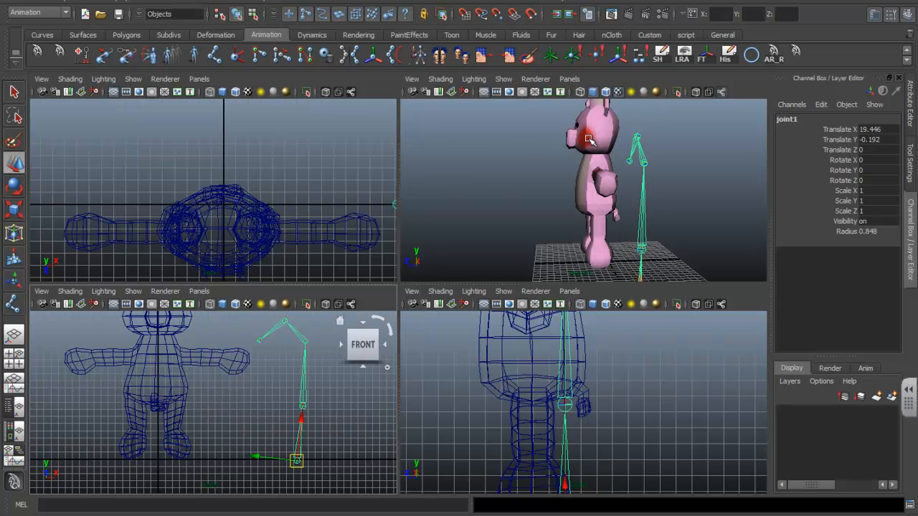
Step: Isolate the joint chain in the perspective view and enlarge that view to fill the workspace
click(677, 93)
key(space)
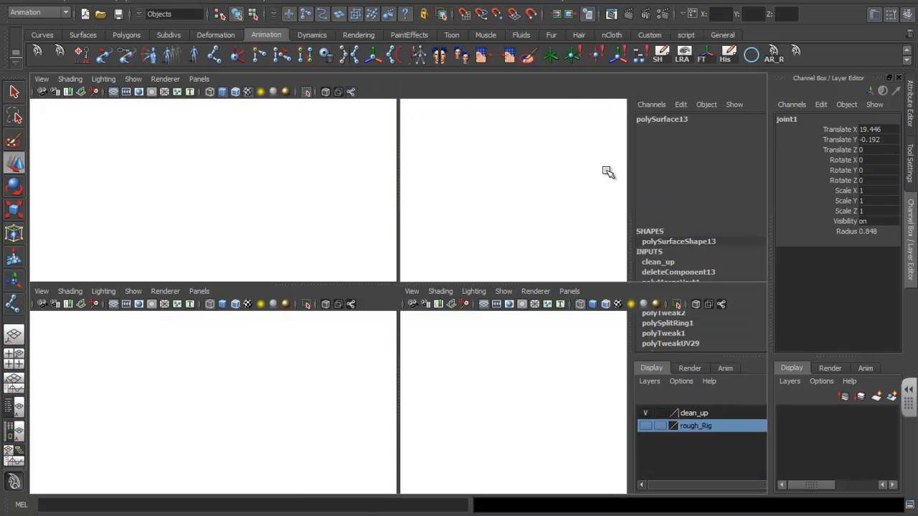
alt+drag(553, 185, 459, 138)
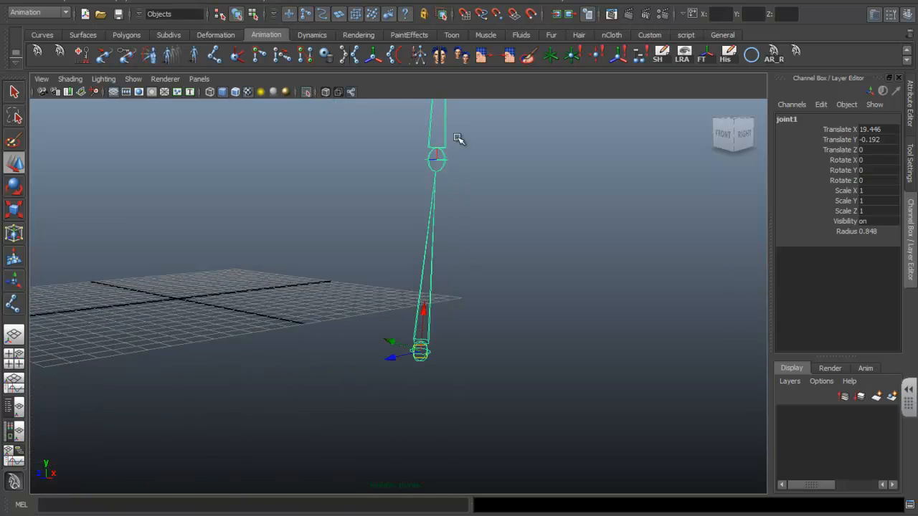
alt+drag(446, 170, 408, 353)
alt+drag(471, 220, 480, 287)
drag(474, 242, 374, 279)
alt+drag(421, 207, 384, 291)
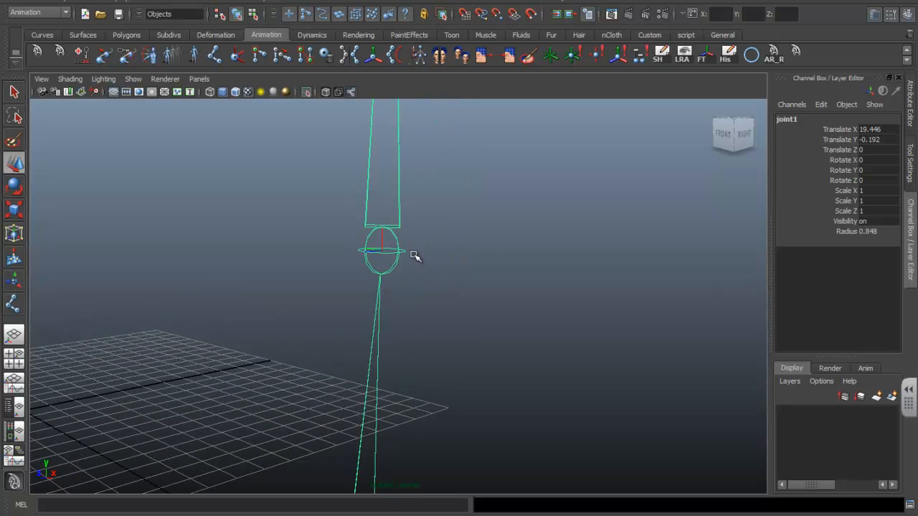
Step: Examine the chain's hierarchy by selecting its joints in turn and comparing which joints each one controls
alt+drag(421, 230, 371, 259)
alt+middle_drag(408, 286, 364, 356)
alt+right_drag(363, 356, 379, 266)
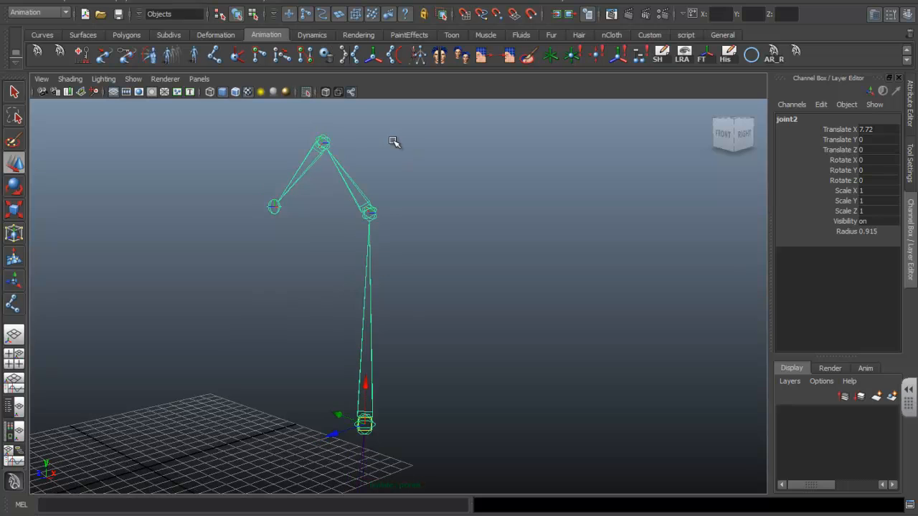
click(341, 188)
alt+drag(342, 188, 405, 276)
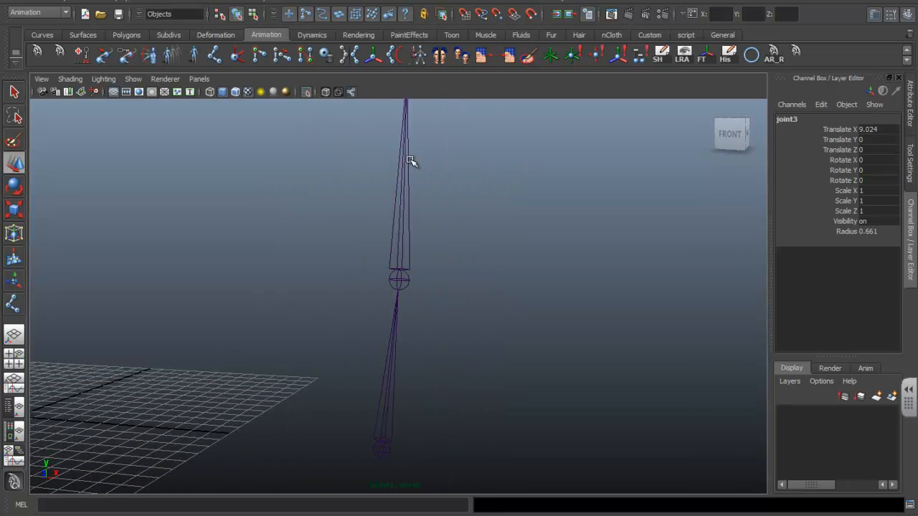
alt+drag(409, 161, 406, 252)
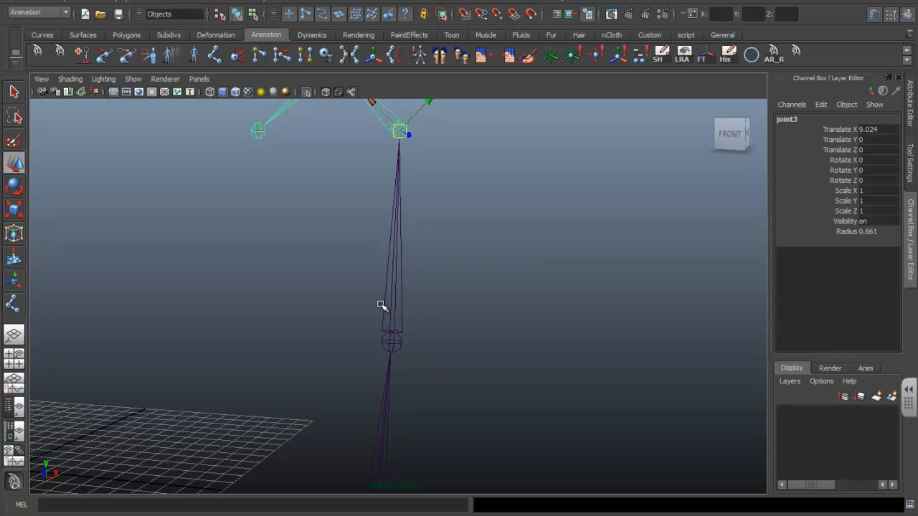
alt+drag(381, 306, 378, 240)
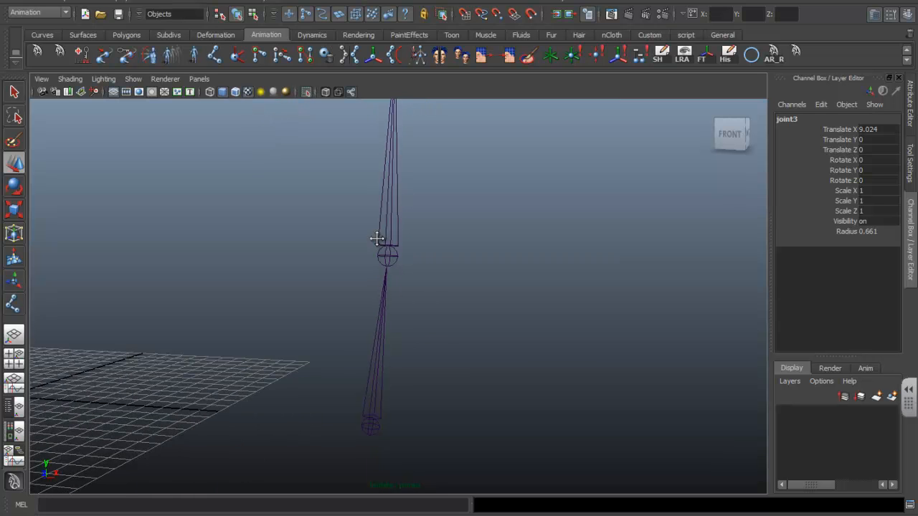
click(371, 426)
alt+drag(376, 426, 273, 404)
alt+right_drag(272, 404, 460, 406)
Step: Move the second joint from the base slightly sideways, to about Translate X 7.715 and Y 0.083
click(345, 316)
alt+middle_drag(348, 315, 405, 353)
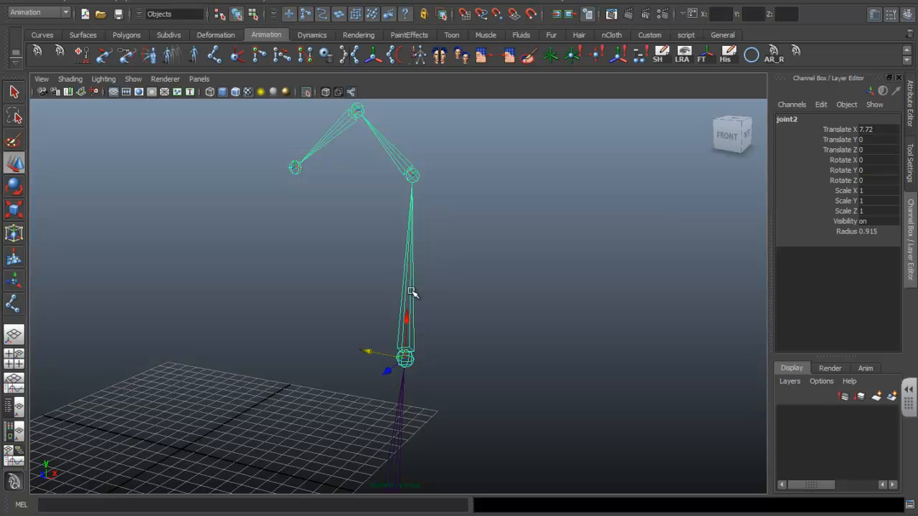
mouse_move(369, 354)
mouse_down()
mouse_move(421, 367)
mouse_move(331, 353)
mouse_move(364, 371)
mouse_up()
alt+right_drag(497, 435, 380, 391)
alt+drag(380, 391, 412, 361)
mouse_move(410, 414)
alt+mouse_down()
mouse_move(409, 426)
mouse_move(510, 431)
mouse_move(461, 383)
mouse_move(419, 427)
alt+mouse_up()
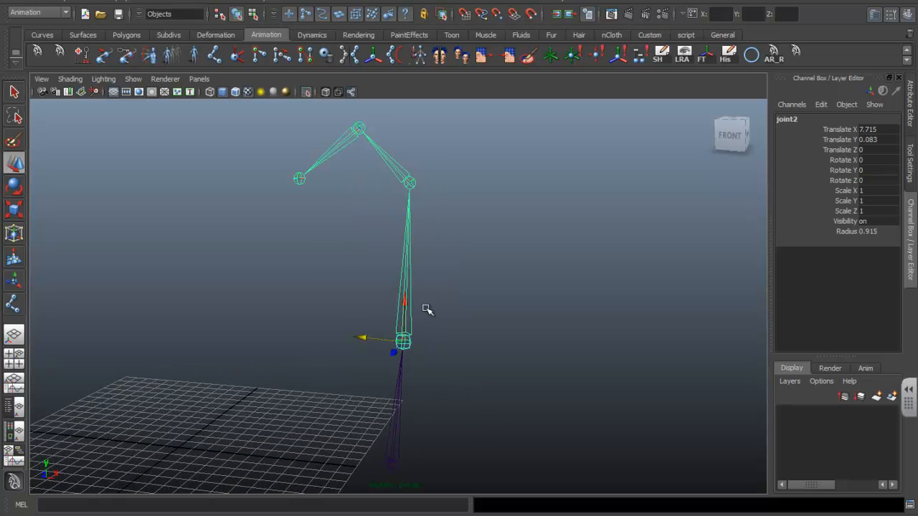
Step: Try moving the joint at the free end of the chain, and undo the move
click(300, 180)
alt+drag(301, 208, 365, 199)
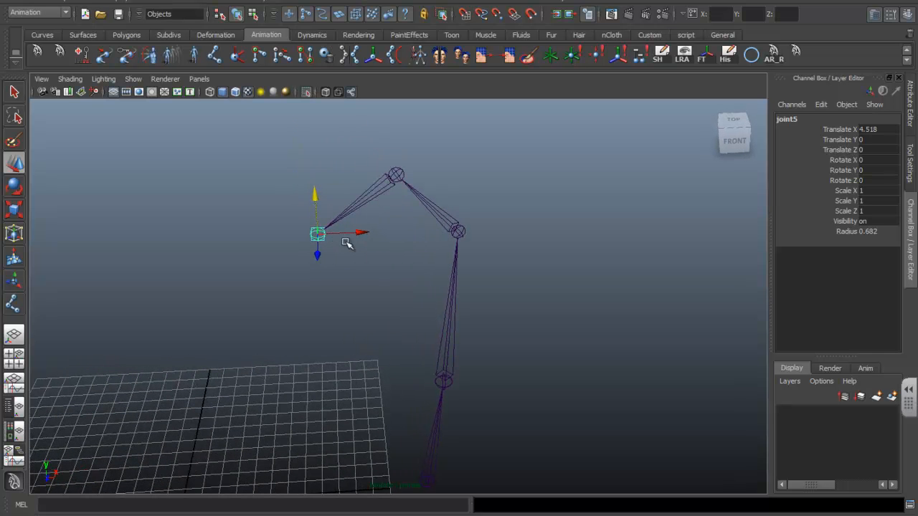
drag(326, 231, 301, 203)
key(ctrl+z)
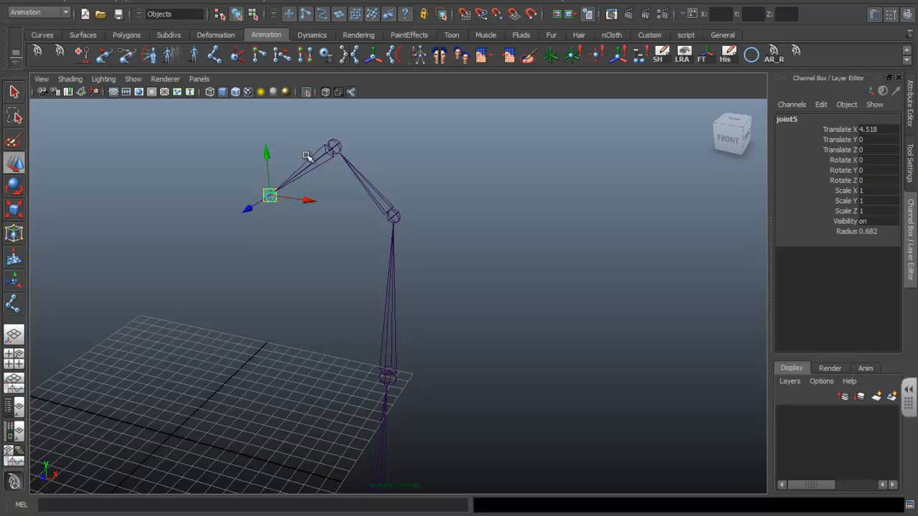
Step: Inspect the parent-child relationship of the upper joints by selecting them one after another down to the end joint
click(338, 145)
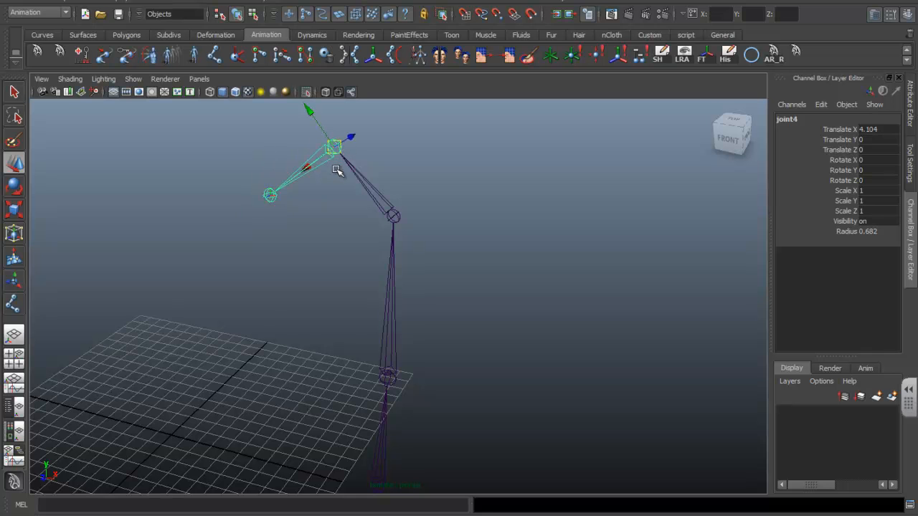
alt+drag(338, 170, 350, 162)
click(403, 217)
click(343, 147)
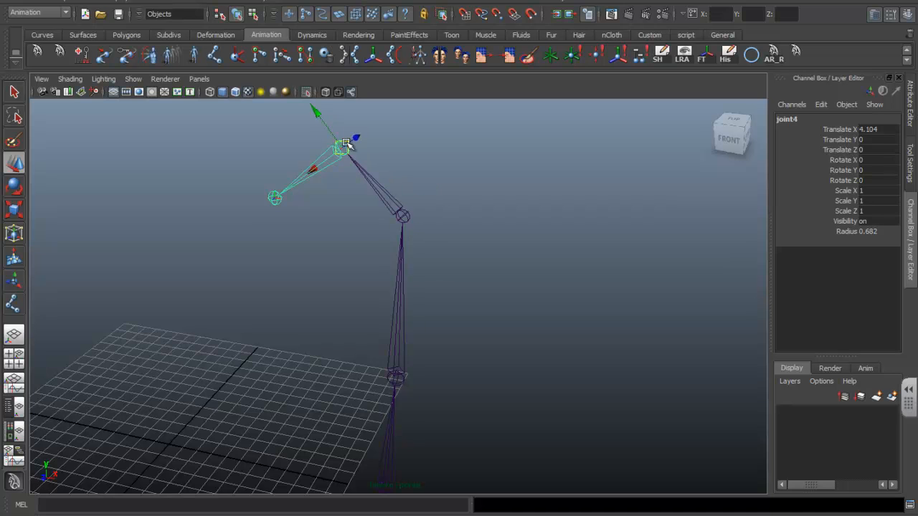
click(275, 198)
alt+drag(426, 258, 386, 300)
alt+drag(405, 331, 381, 330)
Step: Rotate the second joint from the base to about X 28.4, Y -7.4 and Z -21.6 degrees
click(401, 344)
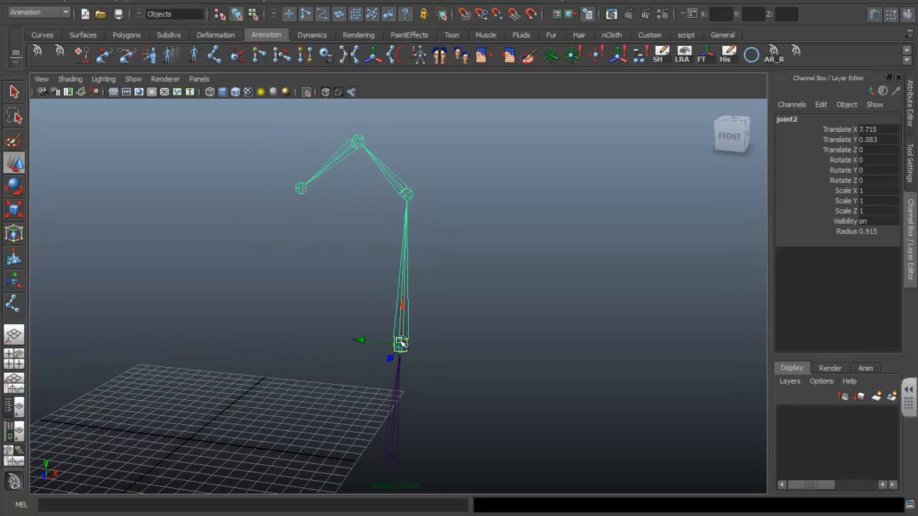
key(e)
drag(423, 295, 362, 320)
alt+right_drag(363, 320, 406, 351)
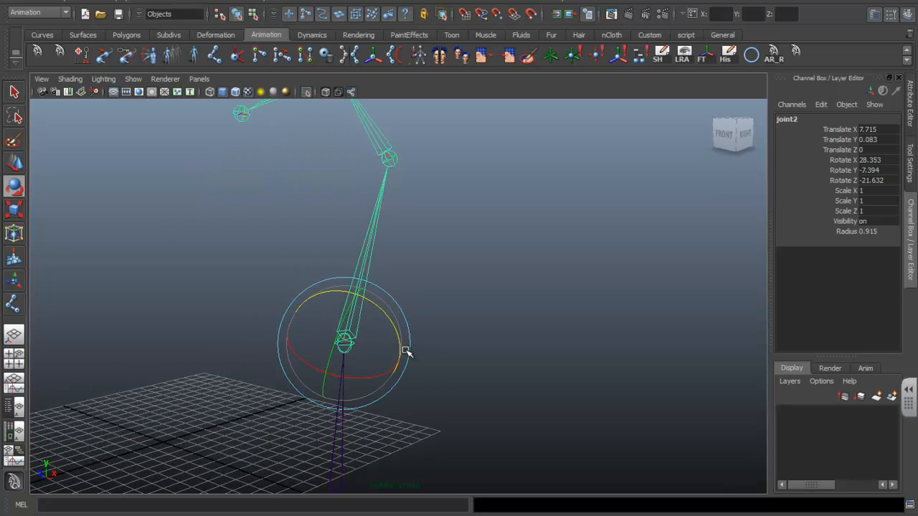
Step: Move the second joint from the base to about Translate X 6.141, Y -0.879 and Z -0.138
alt+drag(382, 350, 395, 353)
key(r)
key(e)
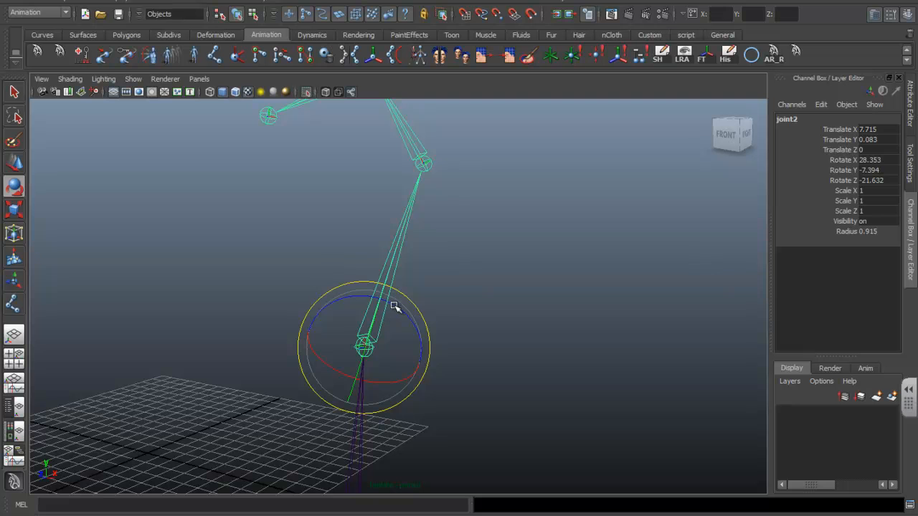
key(w)
drag(378, 317, 432, 383)
scroll(433, 384, down, 3)
Step: Rotate the second joint from the base to about Rotate X 4.66 and Rotate Z 45.378, swinging its children sideways
key(r)
key(e)
drag(393, 314, 310, 325)
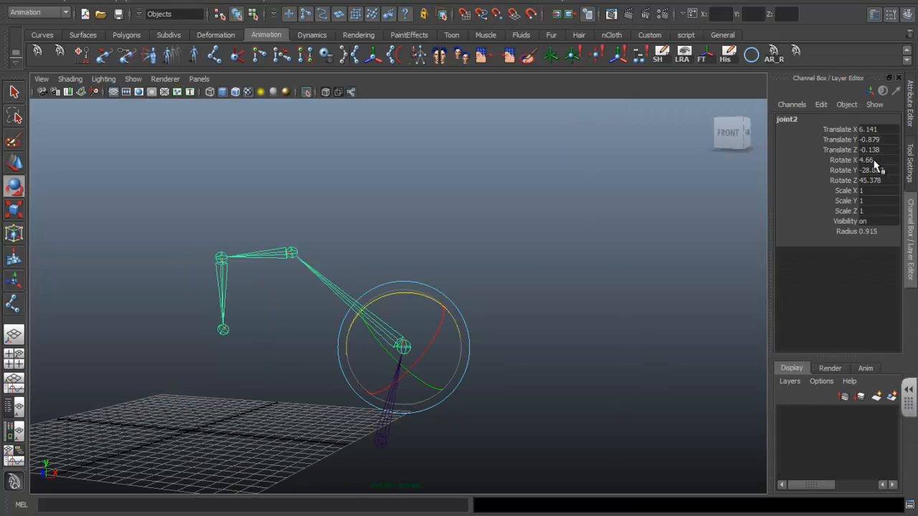
Step: Reset the second joint's Rotate X, Y and Z to 0 and deselect it
drag(874, 161, 877, 180)
text(0)
key(Return)
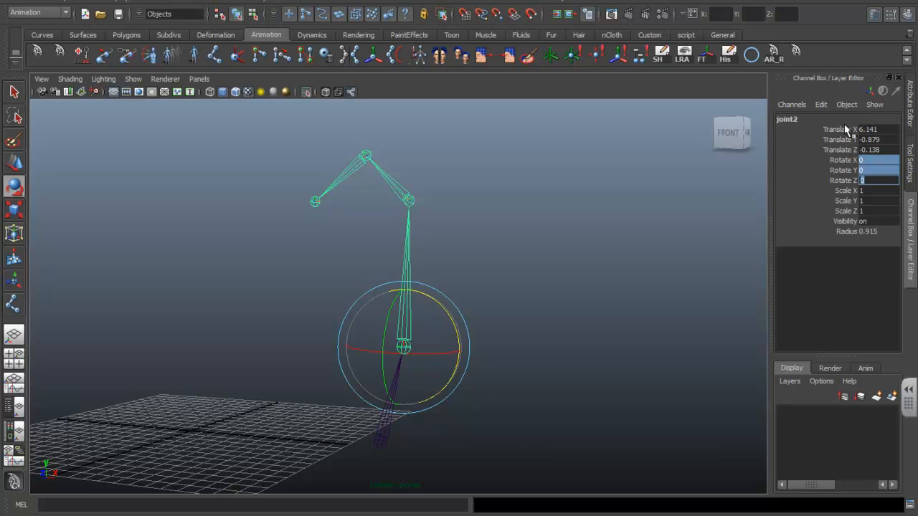
click(546, 280)
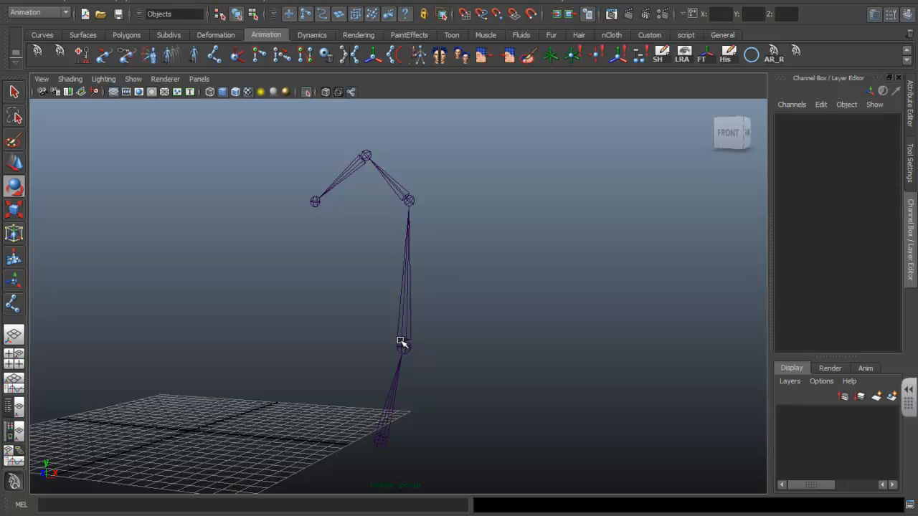
Step: Select the second joint from the base and set its Translate X, Y and Z to 0
click(401, 343)
drag(869, 130, 876, 151)
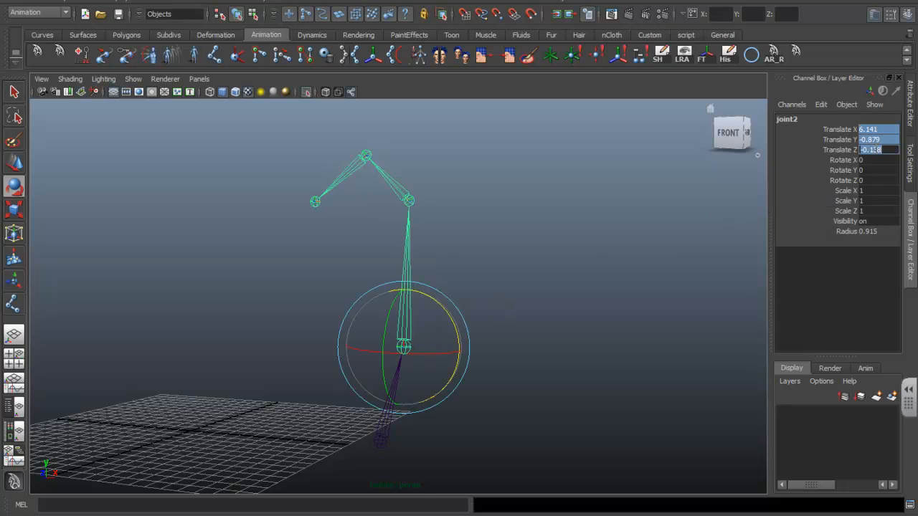
text(0)
key(Return)
Step: Move the second joint slightly up from its parent, to about Translate X 1.427 and Y 0.092, and keep it selected
alt+middle_drag(526, 352, 552, 209)
alt+right_drag(598, 248, 469, 406)
key(w)
drag(346, 339, 342, 226)
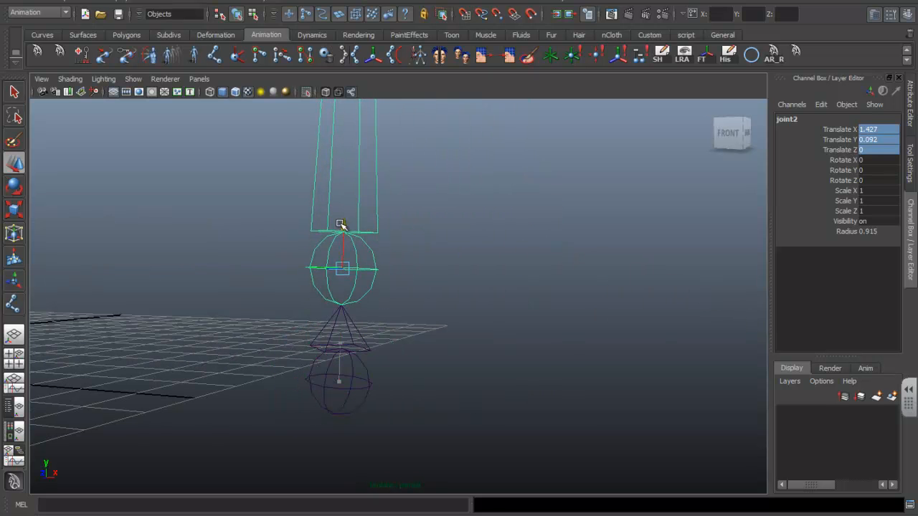
click(358, 373)
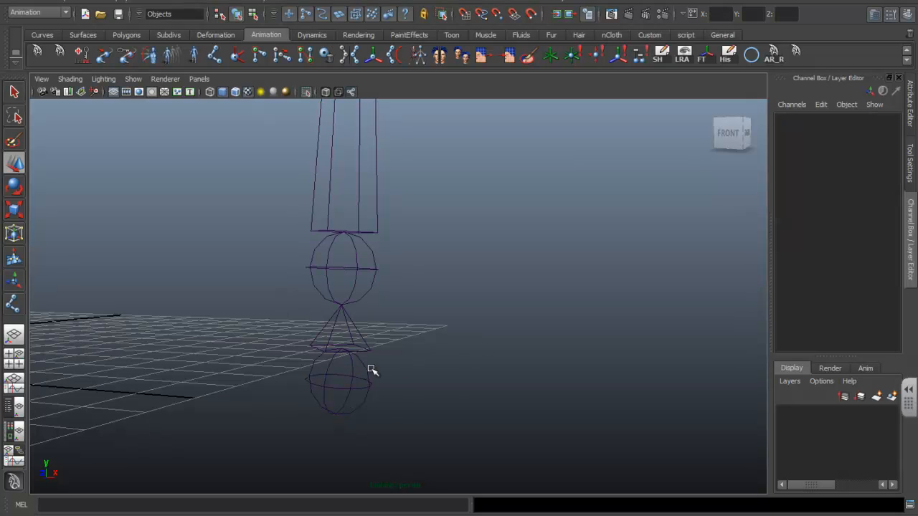
click(366, 269)
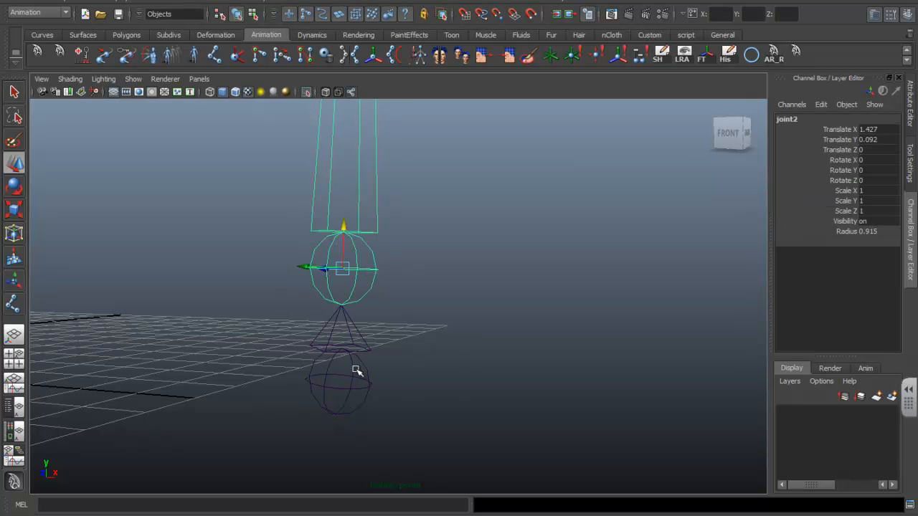
Step: Select the joint at the free end of the chain and move it away from its parent, to about Translate X 11.02 and Y 0.979
alt+right_drag(464, 336, 282, 288)
alt+middle_drag(292, 285, 307, 382)
alt+right_drag(340, 382, 297, 344)
alt+drag(300, 346, 292, 363)
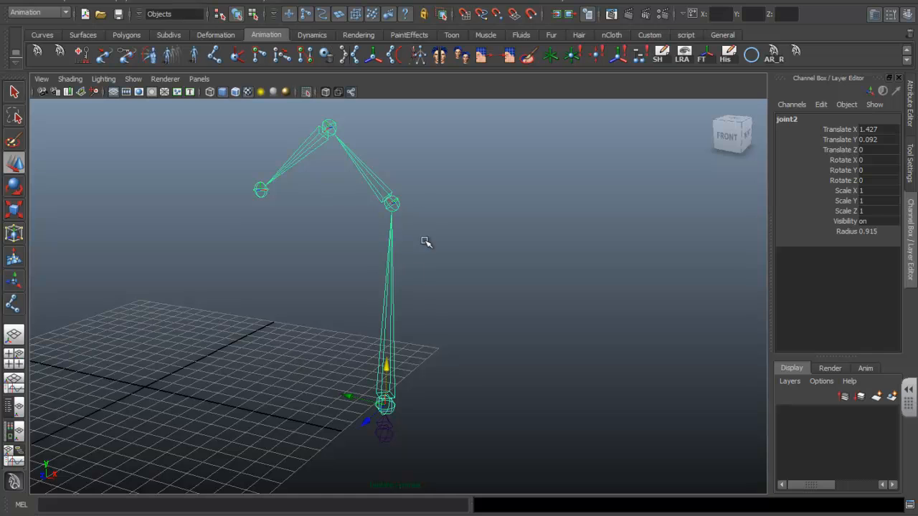
click(399, 200)
alt+middle_drag(377, 222, 404, 259)
click(288, 222)
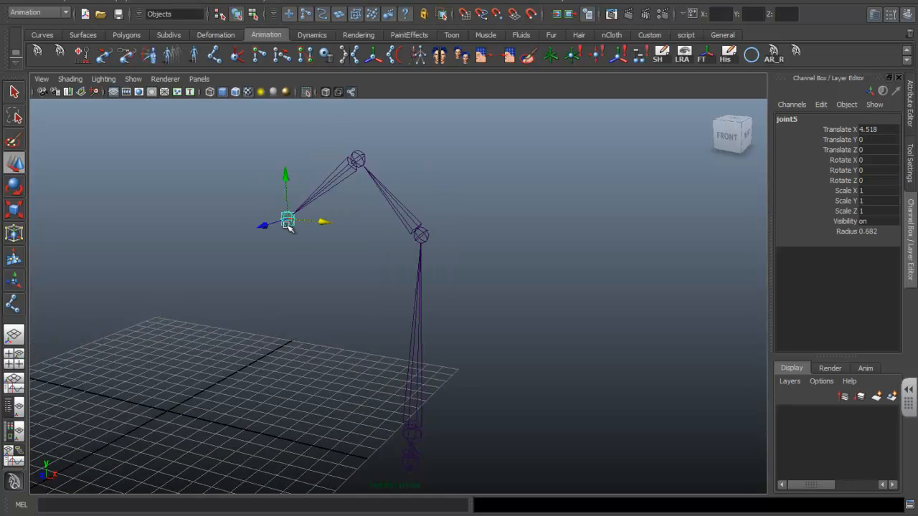
alt+drag(421, 228, 448, 225)
alt+drag(308, 241, 334, 247)
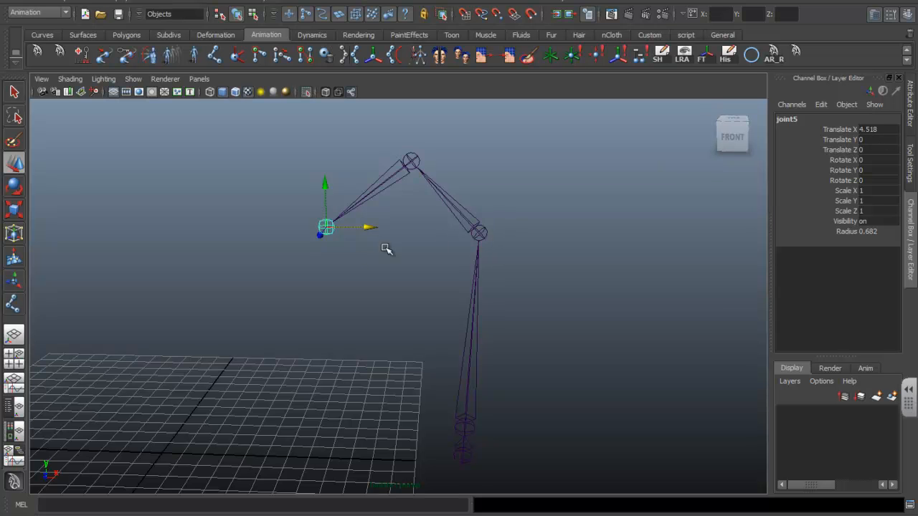
alt+drag(406, 242, 390, 251)
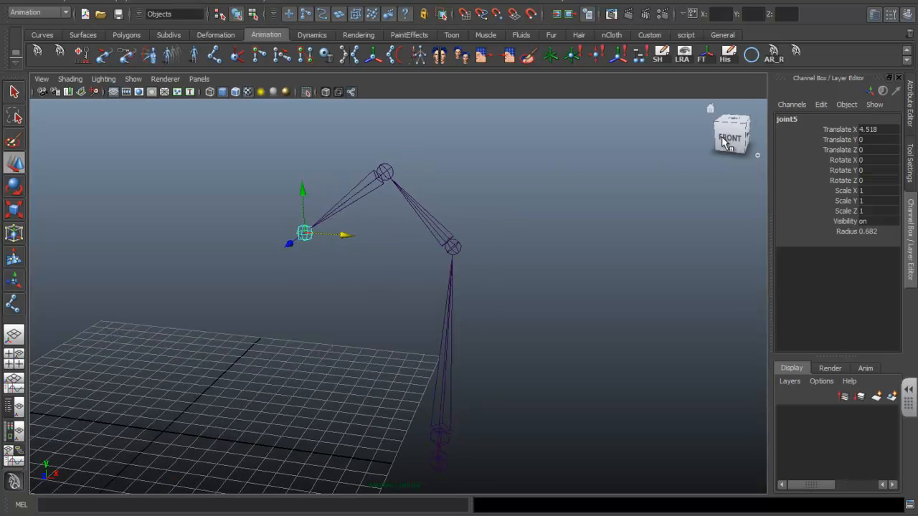
alt+drag(425, 219, 455, 211)
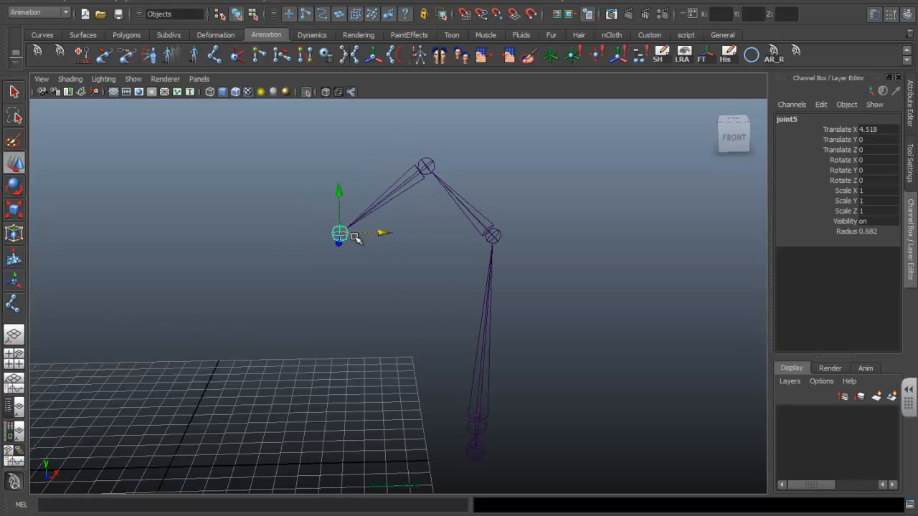
drag(340, 243, 206, 316)
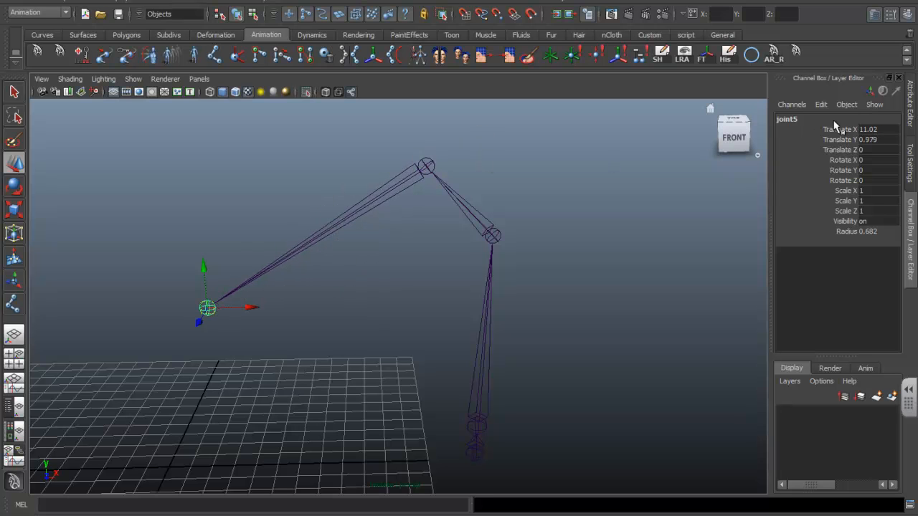
Step: Move the end joint close to its parent, to about Translate X 1.073 and Y 0.31
drag(209, 309, 405, 177)
alt+drag(476, 175, 480, 236)
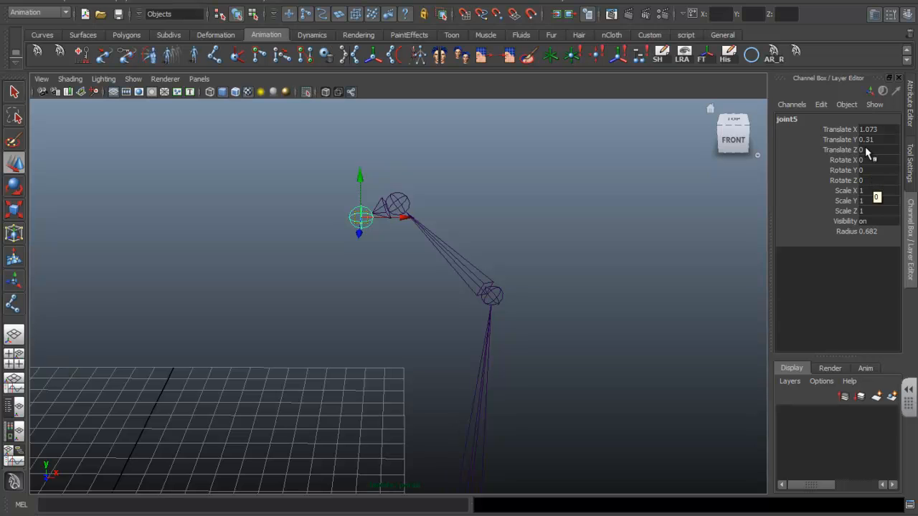
drag(868, 167, 870, 183)
Step: Select the third joint from the base, open the Rotate tool's settings and widen them to show all rotate modes
alt+drag(543, 305, 431, 286)
click(421, 291)
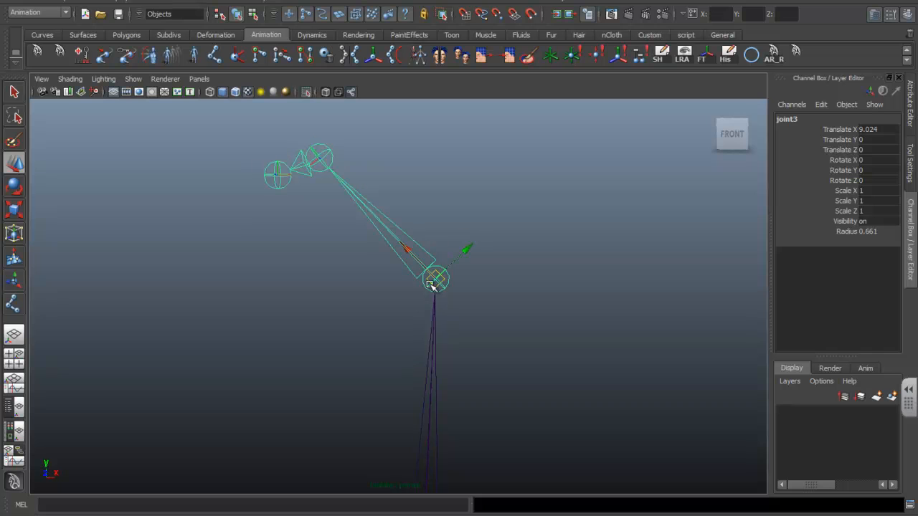
alt+drag(377, 264, 421, 278)
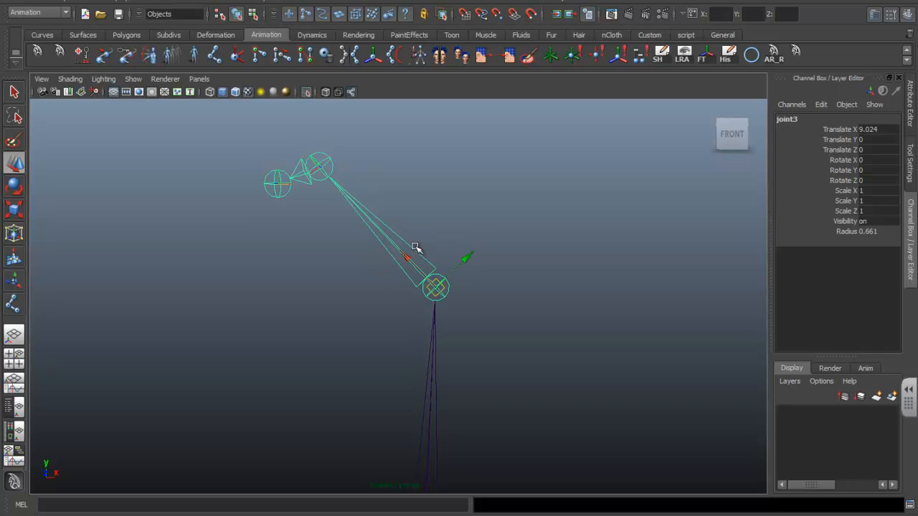
alt+drag(461, 375, 365, 279)
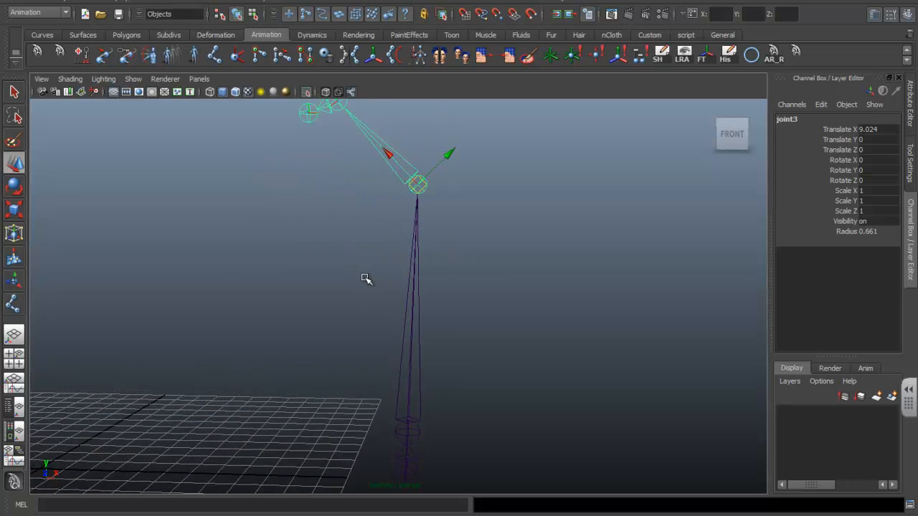
alt+drag(371, 234, 372, 277)
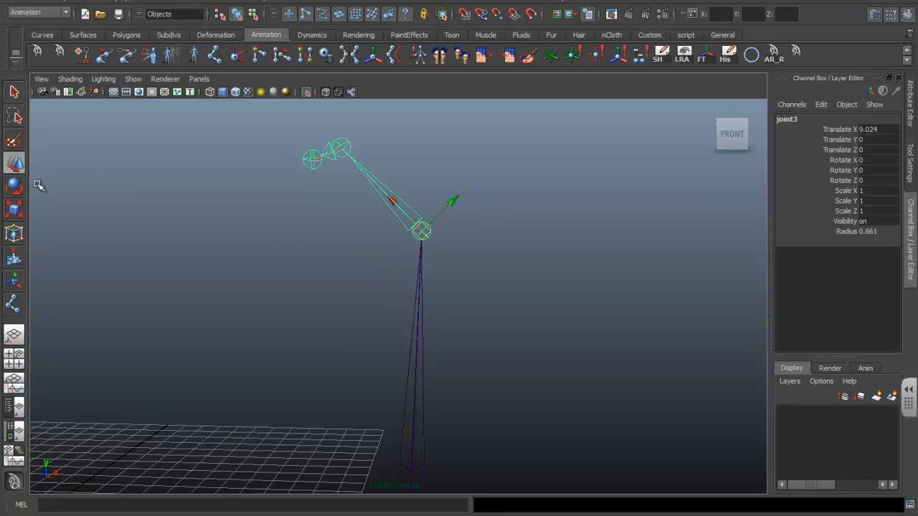
double_click(15, 186)
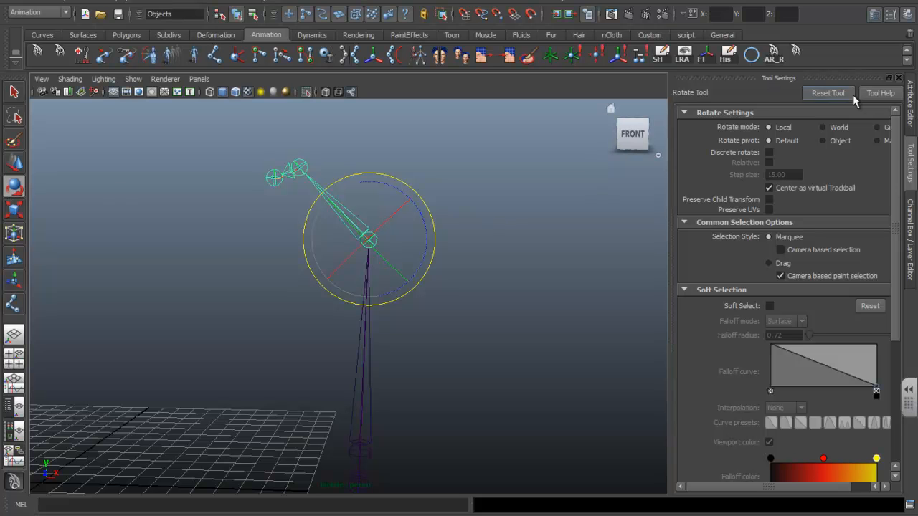
drag(671, 257, 607, 186)
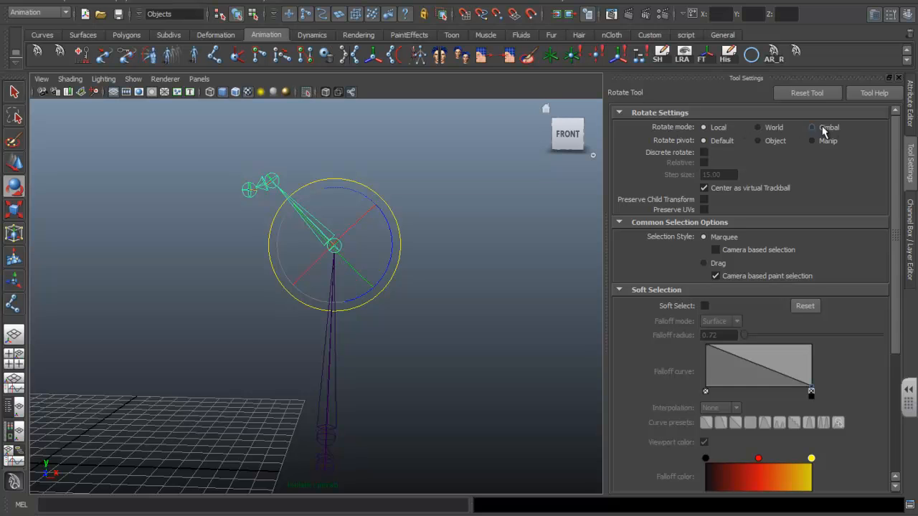
alt+drag(430, 213, 385, 199)
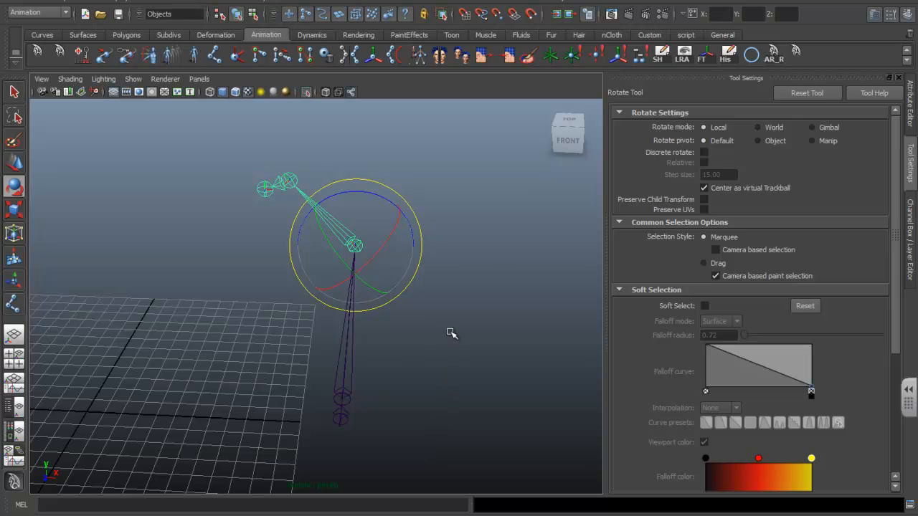
Step: Set the rotate mode to Gimbal and rotate the third joint slightly about its individual axes
click(813, 127)
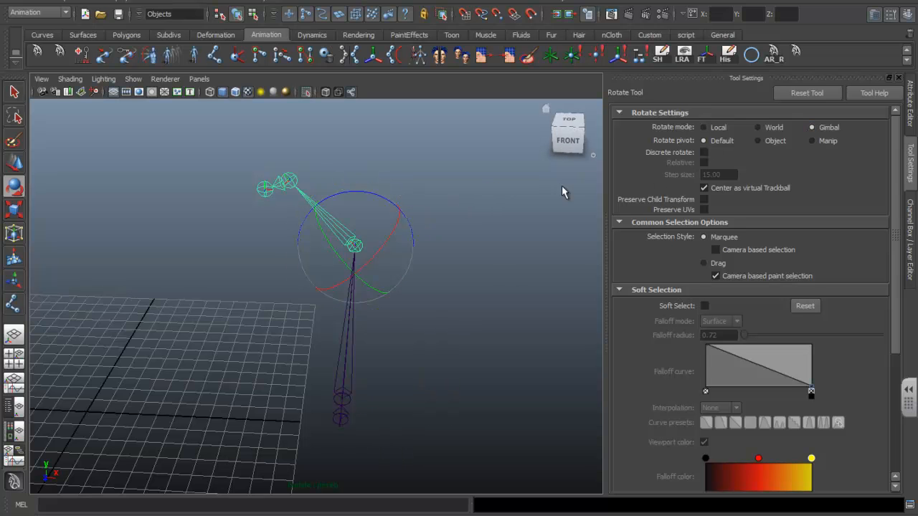
alt+drag(404, 162, 346, 219)
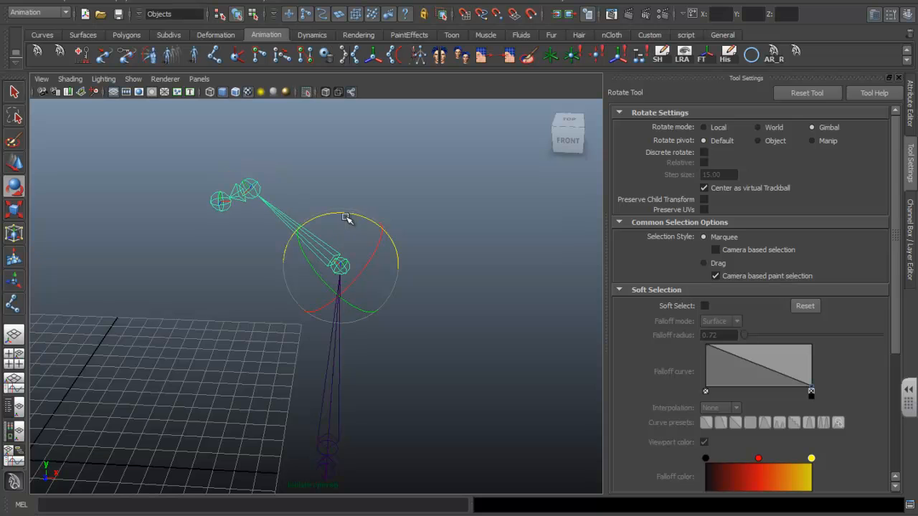
drag(380, 245, 342, 240)
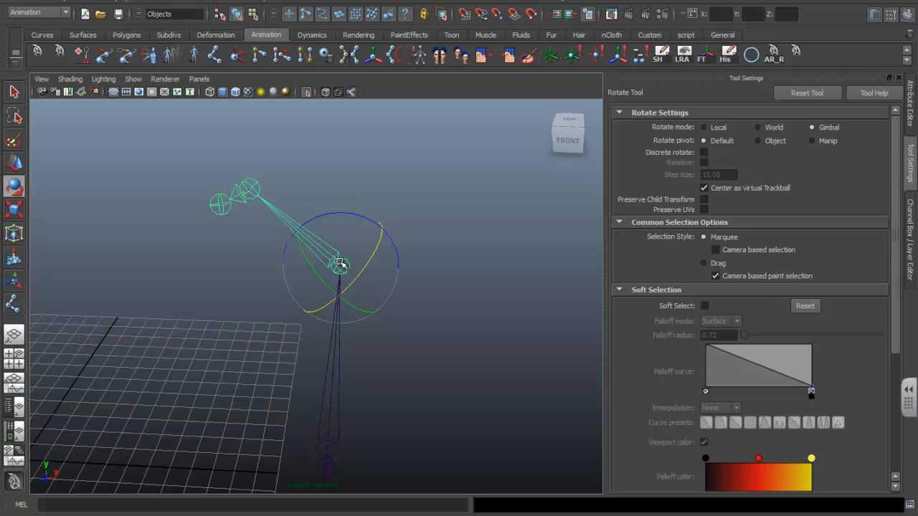
drag(311, 266, 332, 251)
drag(355, 213, 382, 257)
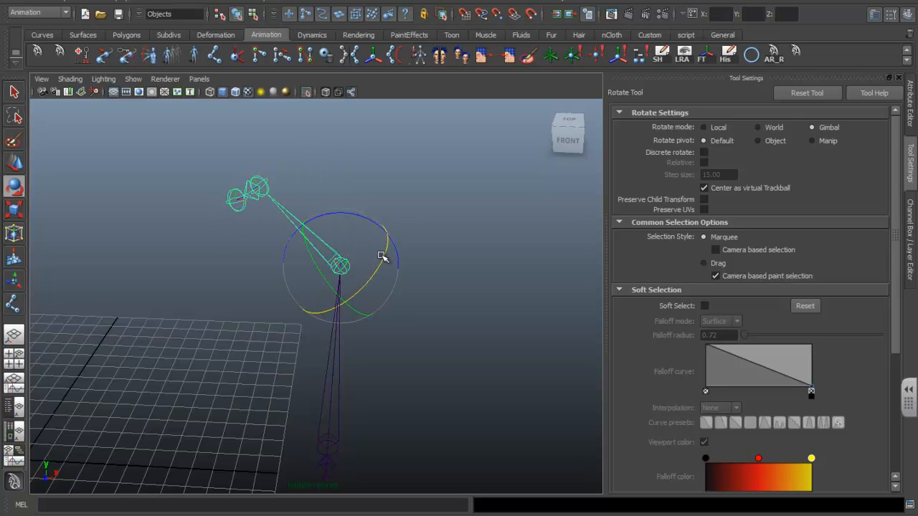
Step: Set the rotate mode to World and rotate the third joint until its children point downward beside the lower bone
click(759, 127)
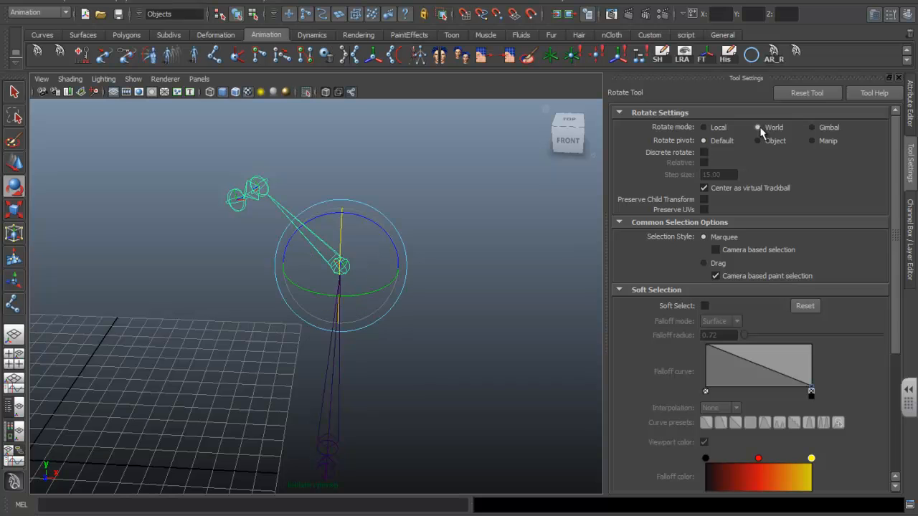
alt+drag(371, 256, 352, 280)
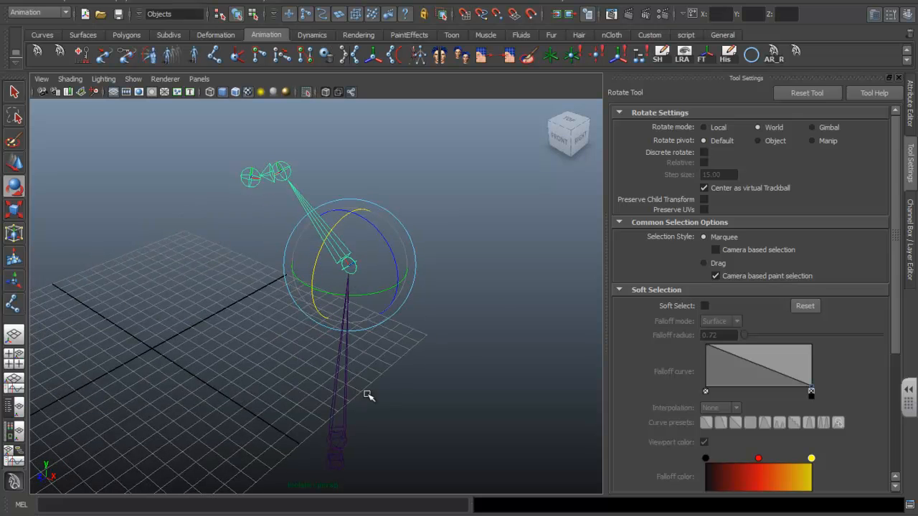
alt+drag(366, 249, 308, 300)
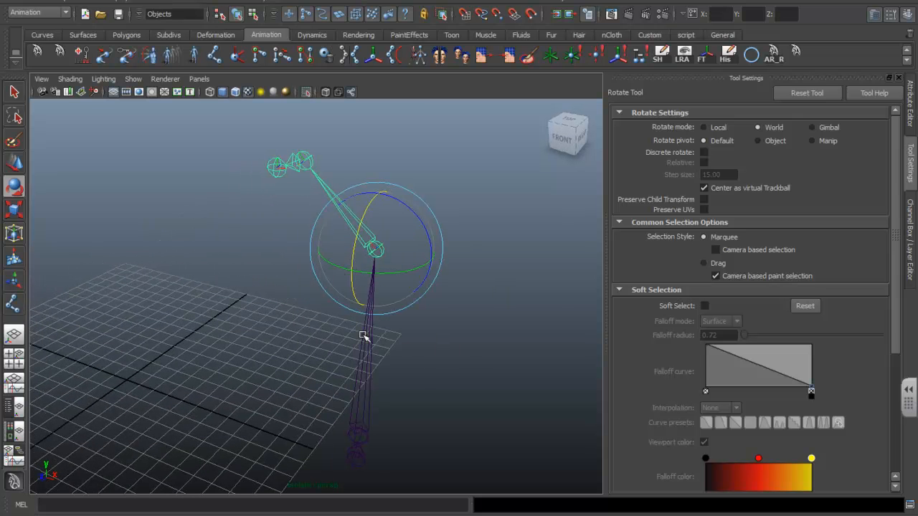
alt+drag(435, 230, 282, 269)
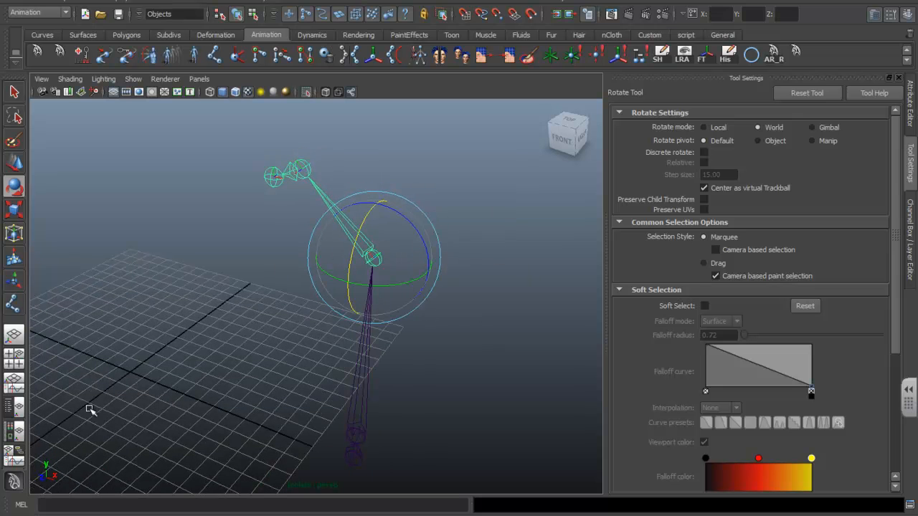
alt+drag(387, 245, 369, 256)
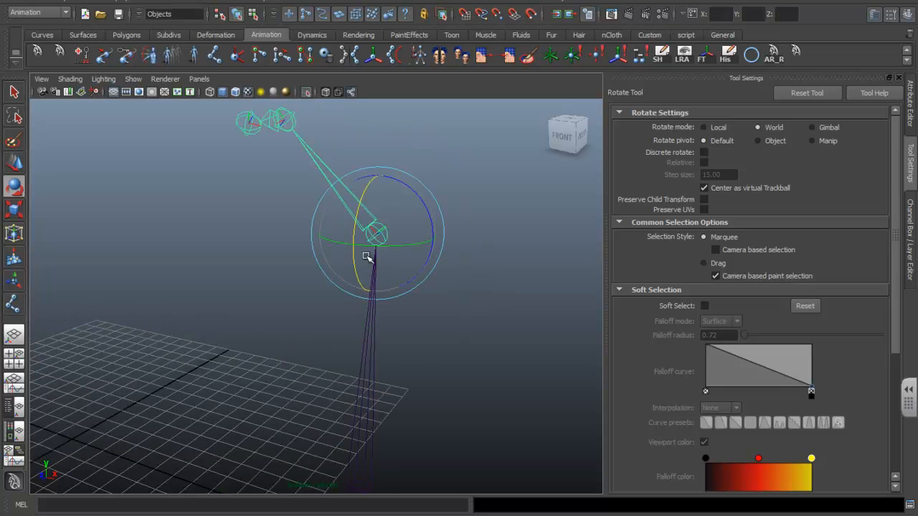
mouse_move(358, 218)
mouse_down()
mouse_move(385, 165)
mouse_move(359, 220)
mouse_up()
key(ctrl+z)
mouse_move(399, 247)
mouse_down()
mouse_move(416, 244)
mouse_move(388, 237)
mouse_up()
drag(412, 194, 414, 251)
alt+middle_drag(413, 251, 364, 238)
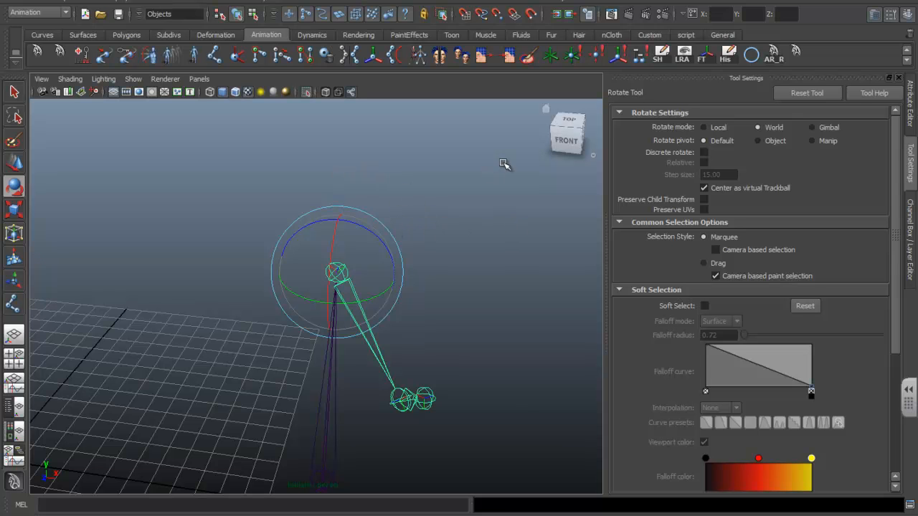
Step: Switch the rotate mode back to Gimbal and rotate the third joint about its separate axes, swinging its children over to the grid side
click(812, 127)
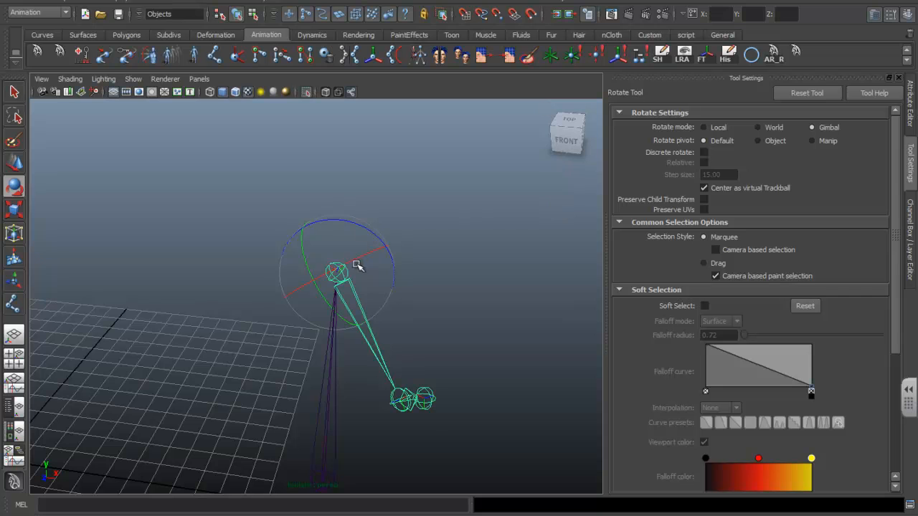
mouse_move(347, 265)
mouse_down()
mouse_move(420, 248)
mouse_move(273, 297)
mouse_move(383, 266)
mouse_move(289, 304)
mouse_move(412, 275)
mouse_move(294, 279)
mouse_move(333, 273)
mouse_up()
drag(371, 232, 304, 218)
click(347, 301)
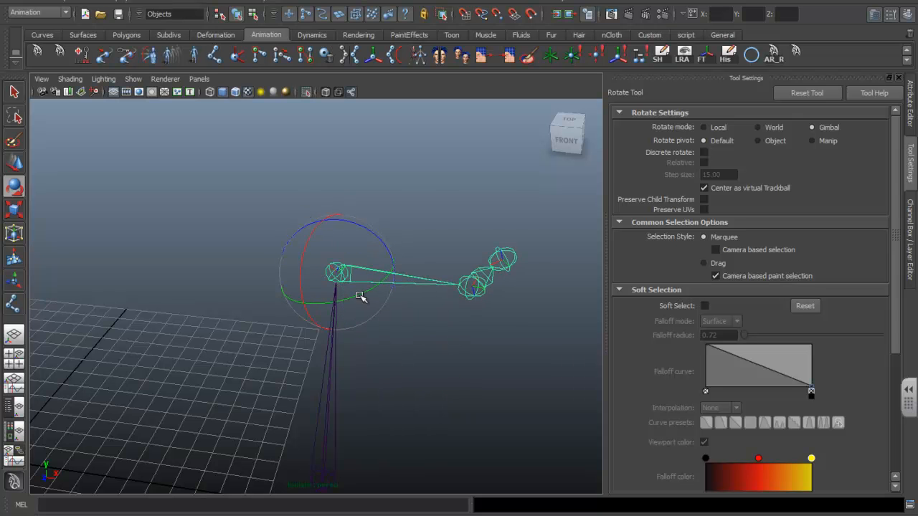
mouse_move(369, 292)
mouse_down()
mouse_move(340, 301)
mouse_move(416, 303)
mouse_move(352, 289)
mouse_up()
alt+middle_drag(349, 287, 378, 252)
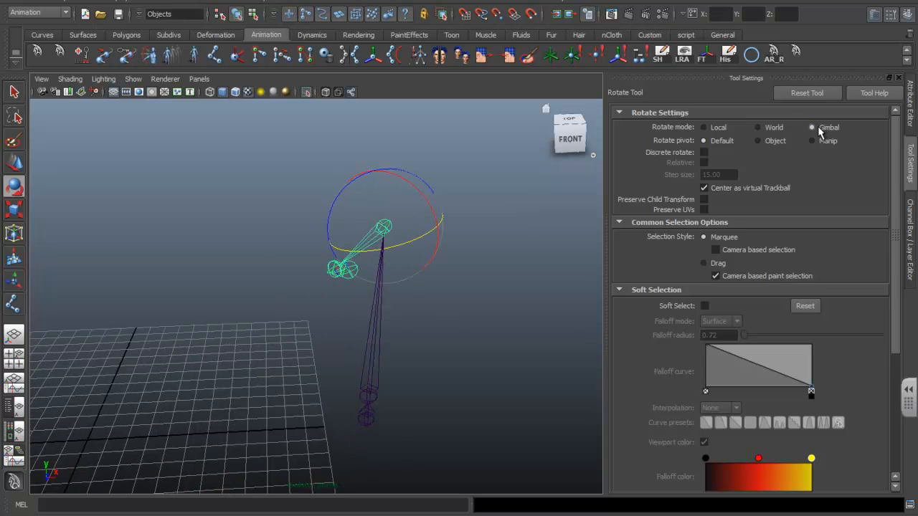
Step: Set the rotate mode to Local and delete the entire practice joint chain
click(766, 128)
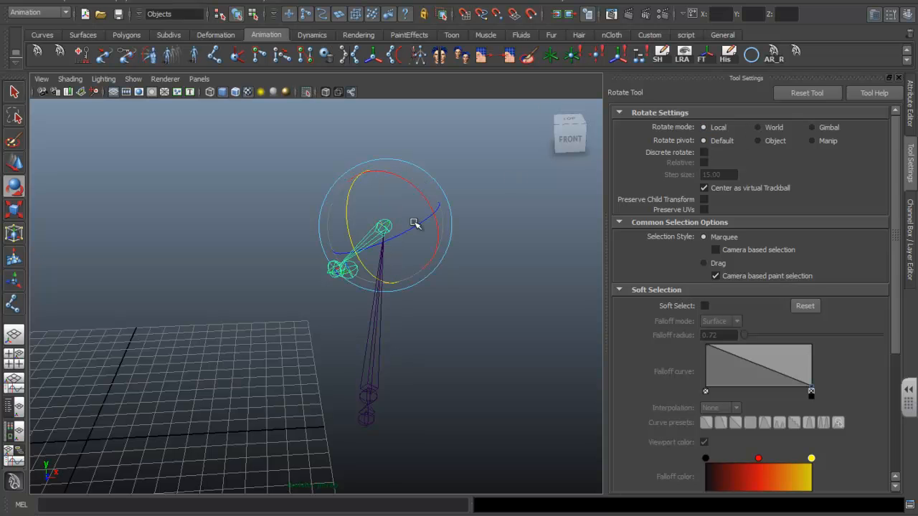
drag(260, 181, 454, 464)
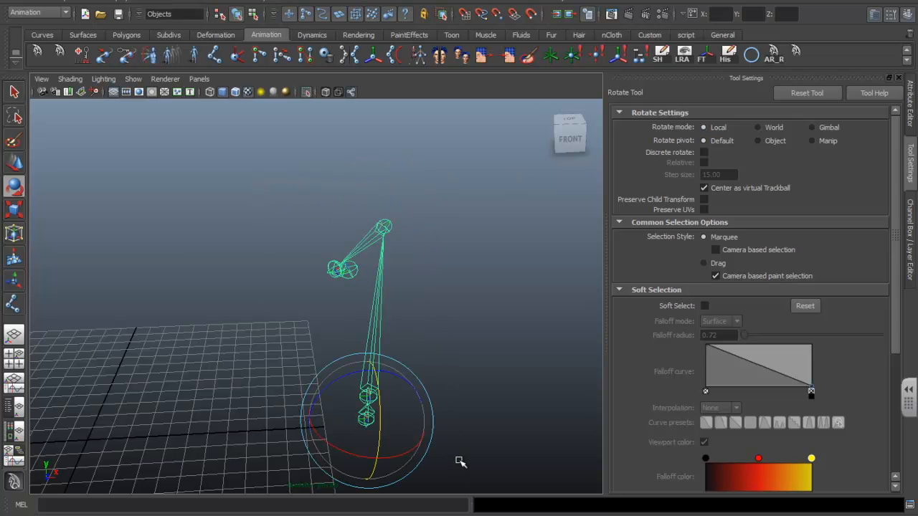
key(Delete)
Step: Turn off Isolate Select to show the pig model and draw a new three-joint chain outward from the grid's center with the Joint tool
alt+drag(267, 298, 286, 271)
click(214, 54)
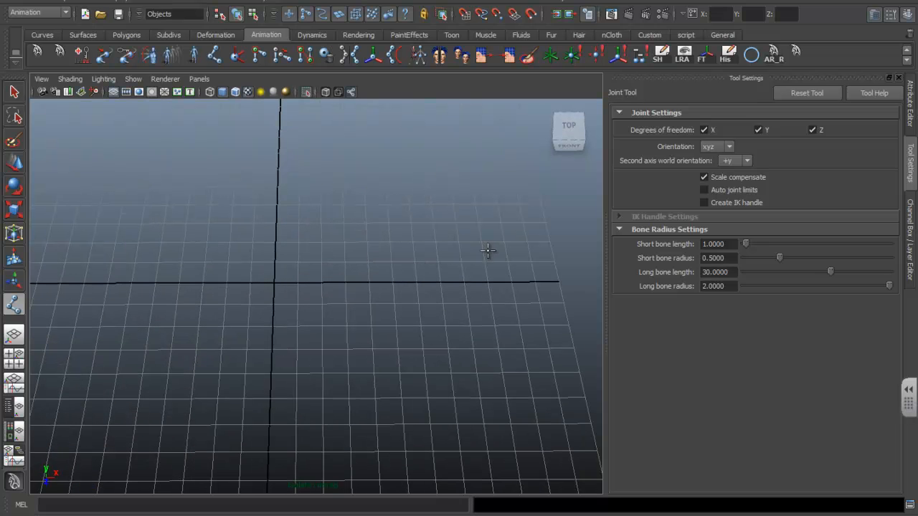
click(305, 92)
alt+drag(404, 269, 295, 246)
click(378, 217)
click(553, 265)
alt+drag(565, 289, 452, 273)
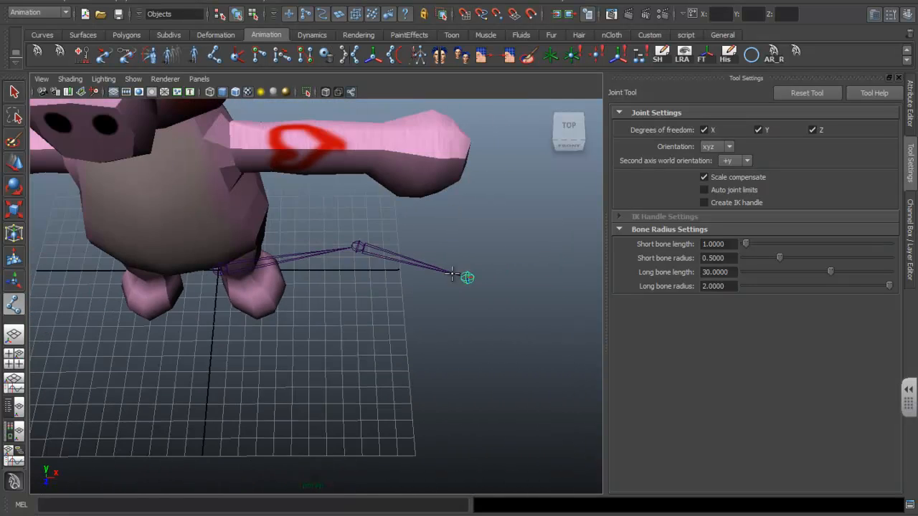
alt+middle_drag(452, 273, 387, 289)
alt+right_drag(386, 289, 540, 343)
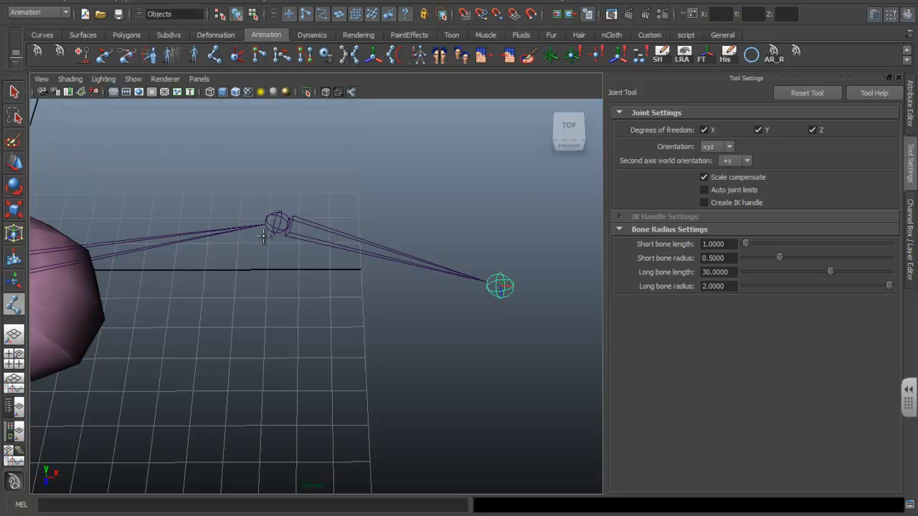
Step: Undo the last two joints and place the second joint again near the grid's edge
key(ctrl+z)
key(ctrl+z)
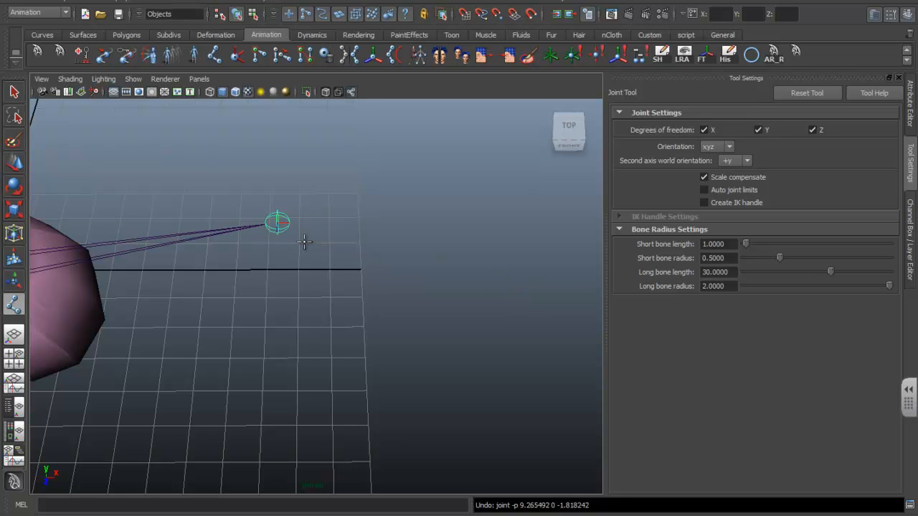
click(284, 215)
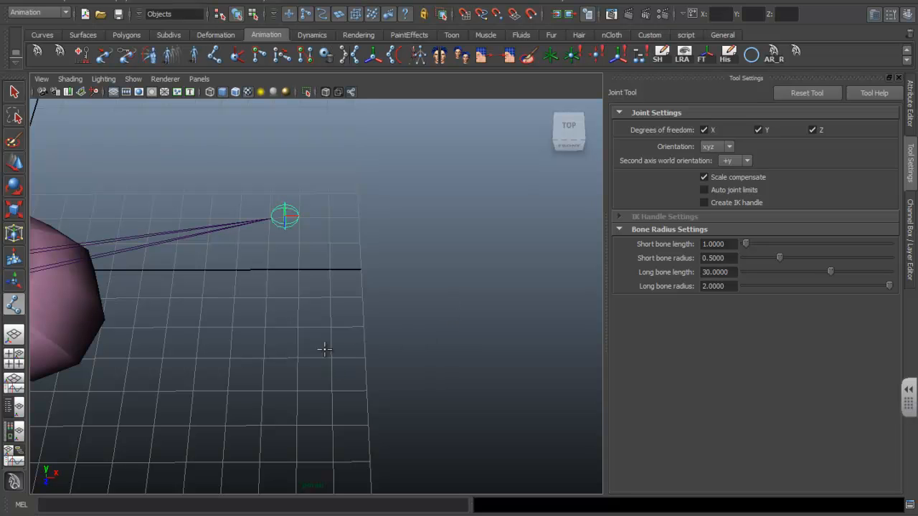
alt+middle_drag(285, 215, 312, 277)
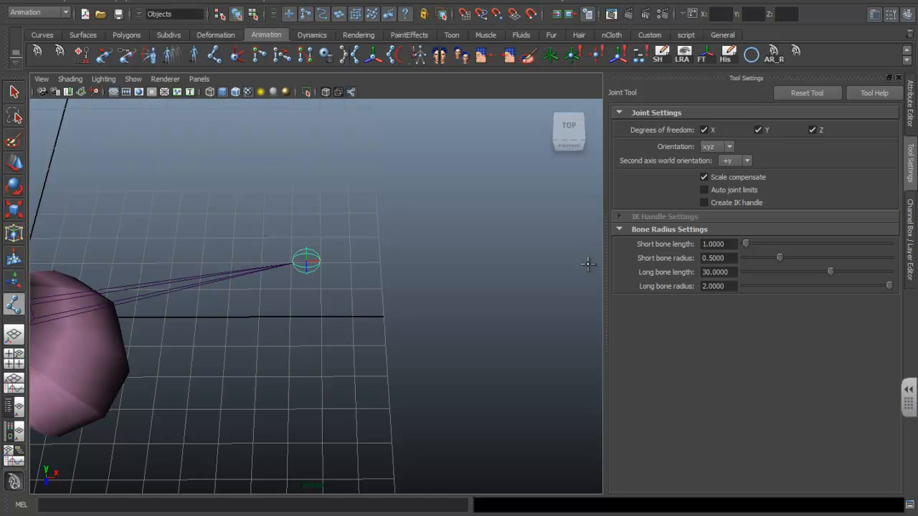
mouse_move(486, 278)
alt+mouse_down()
mouse_move(480, 303)
mouse_move(479, 284)
alt+mouse_up()
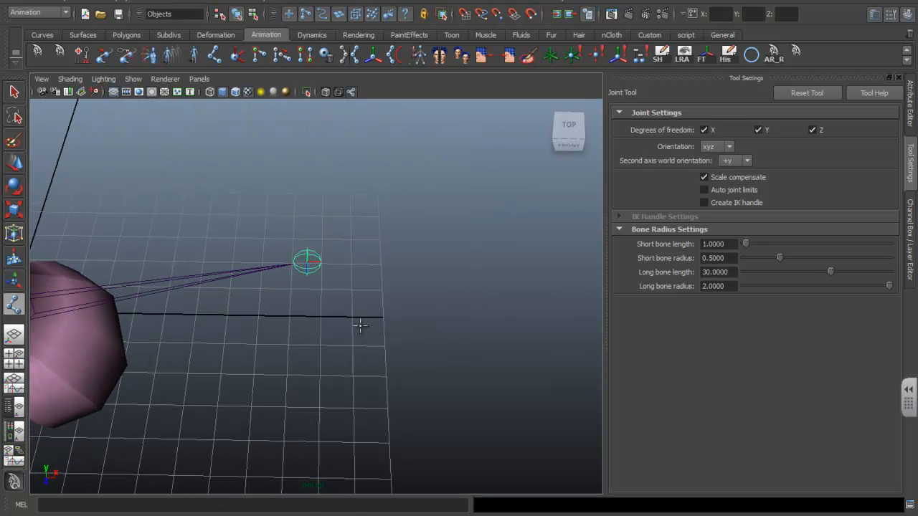
Step: Try placing the third joint in several directions around the second joint, undoing each placement
click(337, 428)
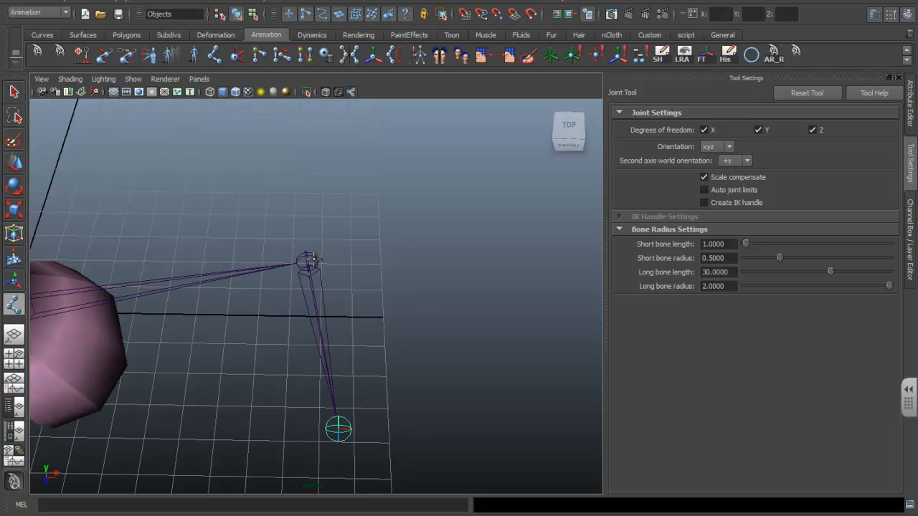
key(ctrl+z)
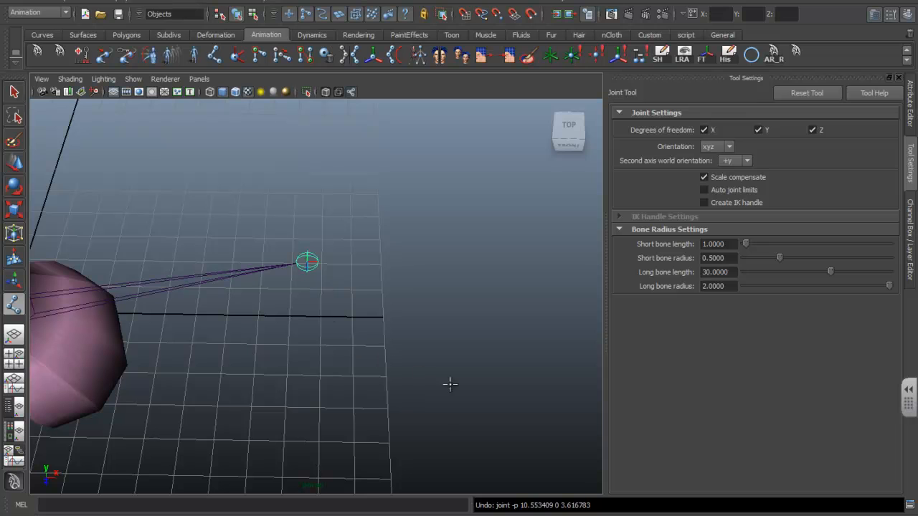
click(479, 393)
key(ctrl+z)
click(323, 149)
key(ctrl+z)
click(92, 194)
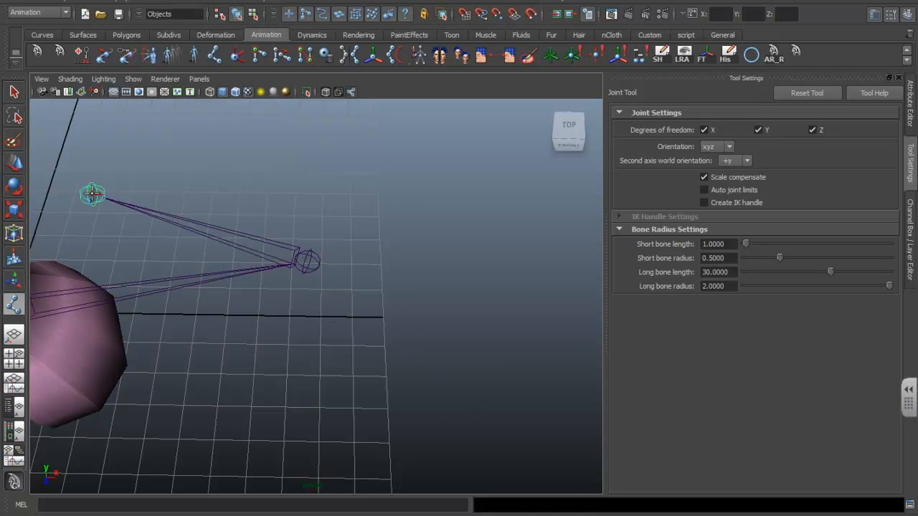
key(ctrl+z)
click(430, 433)
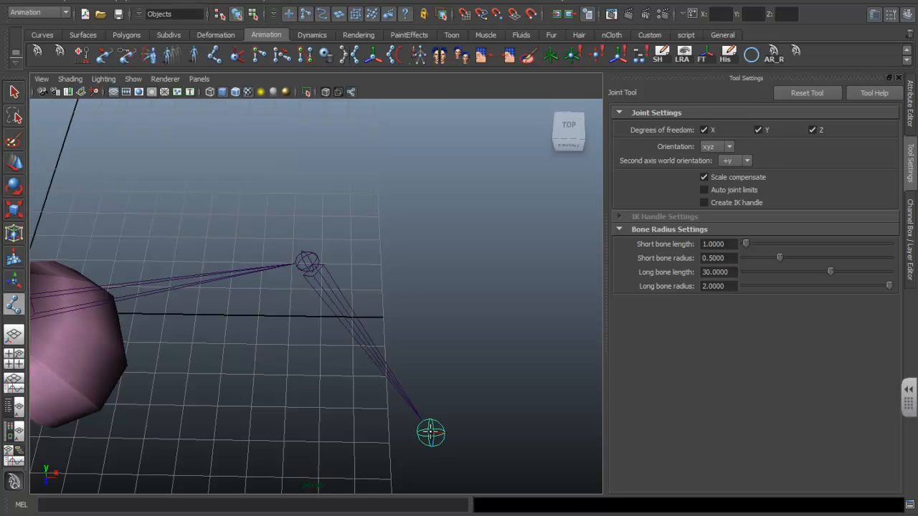
key(ctrl+z)
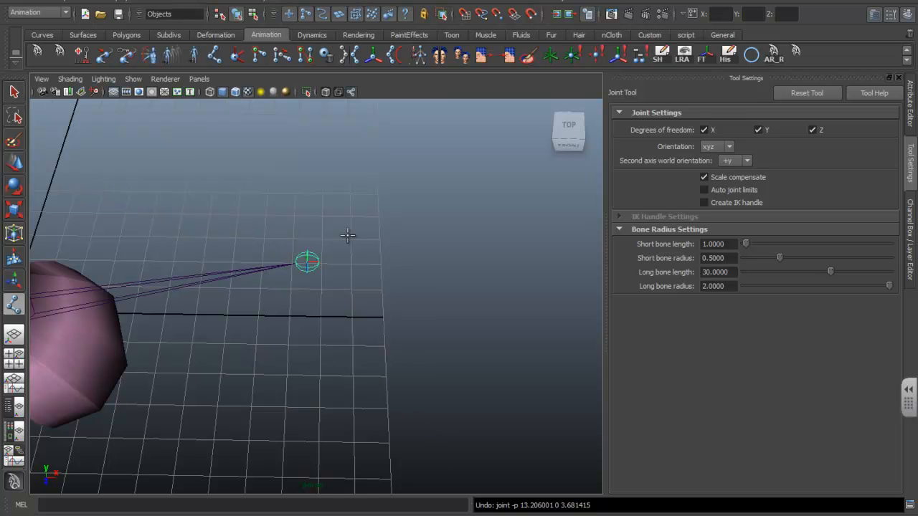
Step: Place the third joint past the grid's edge, complete the chain and switch to the Move tool
click(532, 270)
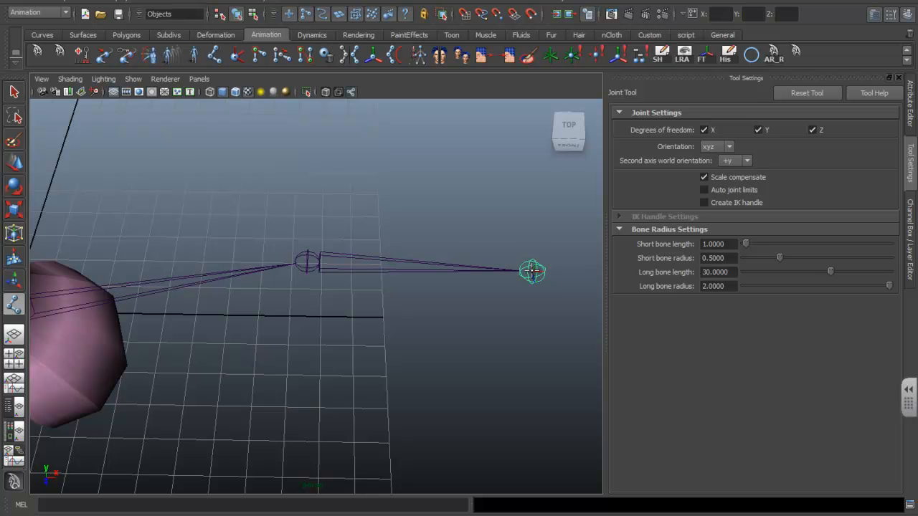
key(Return)
key(w)
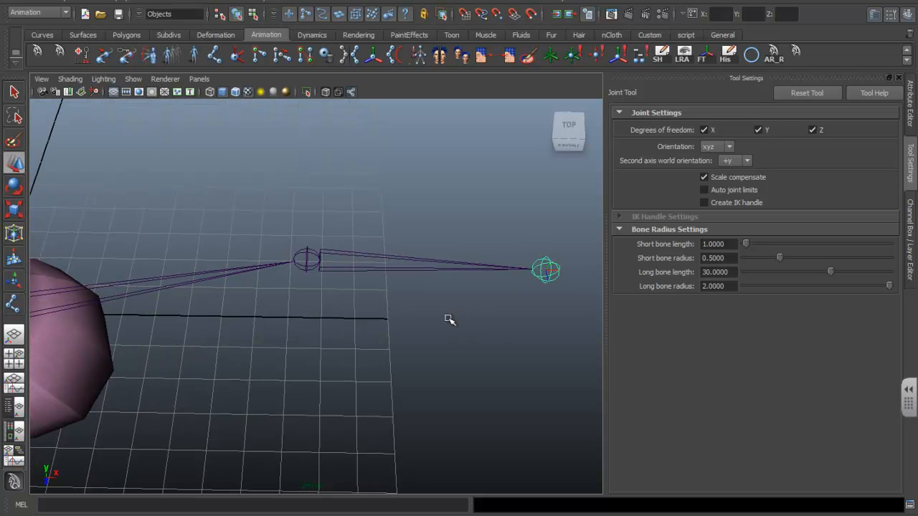
Step: Select the whole chain and the middle joint, and examine the middle joint's axis directions relative to its bone
alt+drag(428, 346, 430, 322)
alt+middle_drag(430, 322, 402, 334)
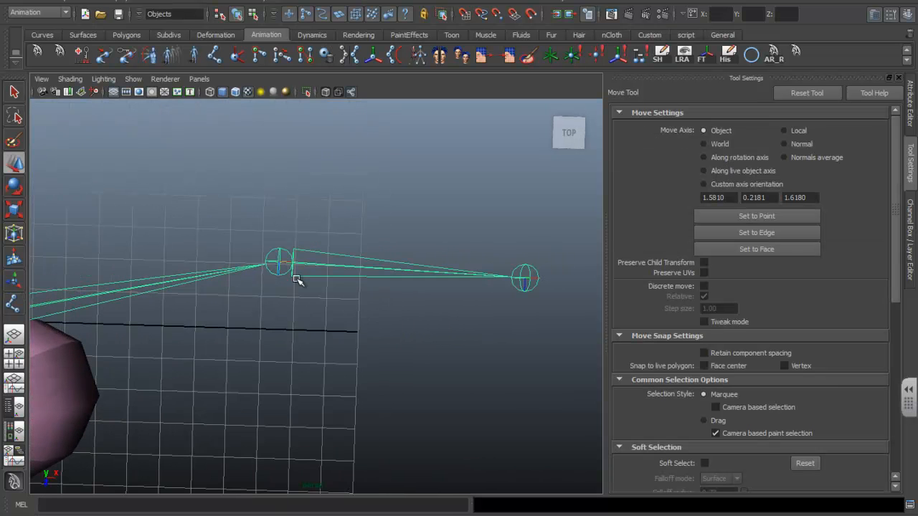
alt+drag(490, 312, 478, 291)
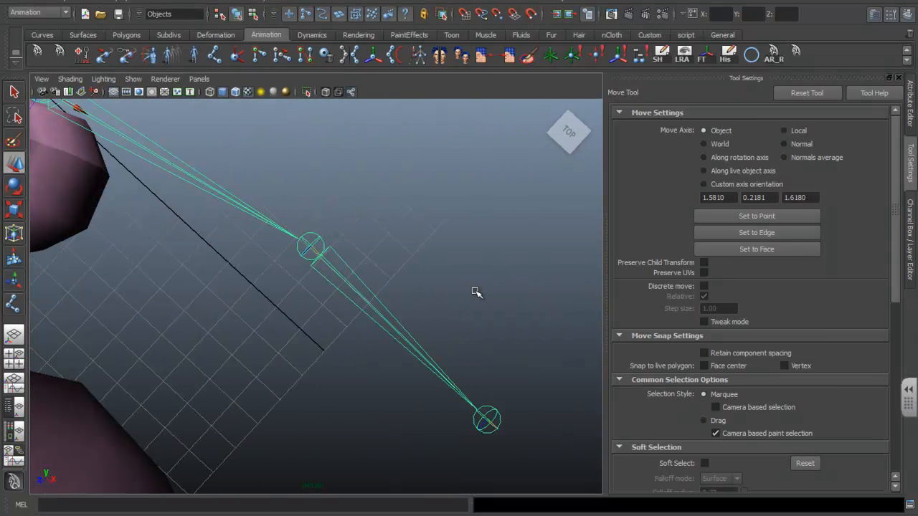
click(324, 245)
alt+drag(311, 292, 450, 275)
alt+drag(341, 307, 393, 295)
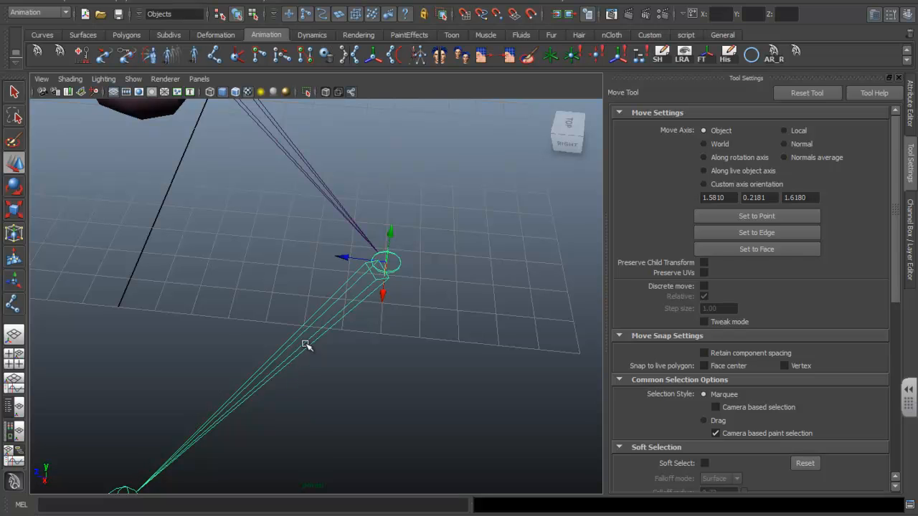
alt+drag(306, 346, 328, 306)
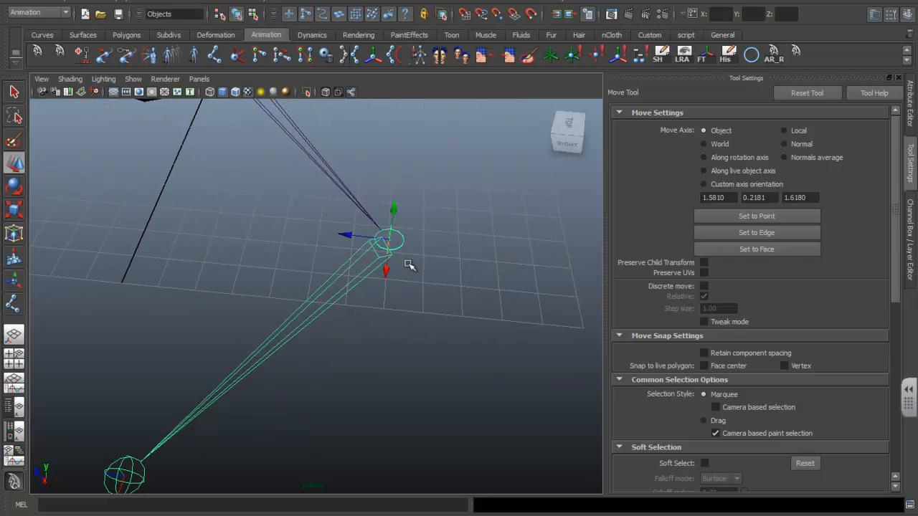
Step: Test-rotate the middle joint about its X axis in Local mode, undo it, and set the rotate mode to Gimbal
click(428, 297)
click(388, 253)
key(e)
mouse_move(410, 201)
mouse_down()
mouse_move(484, 262)
mouse_move(370, 208)
mouse_move(398, 214)
mouse_up()
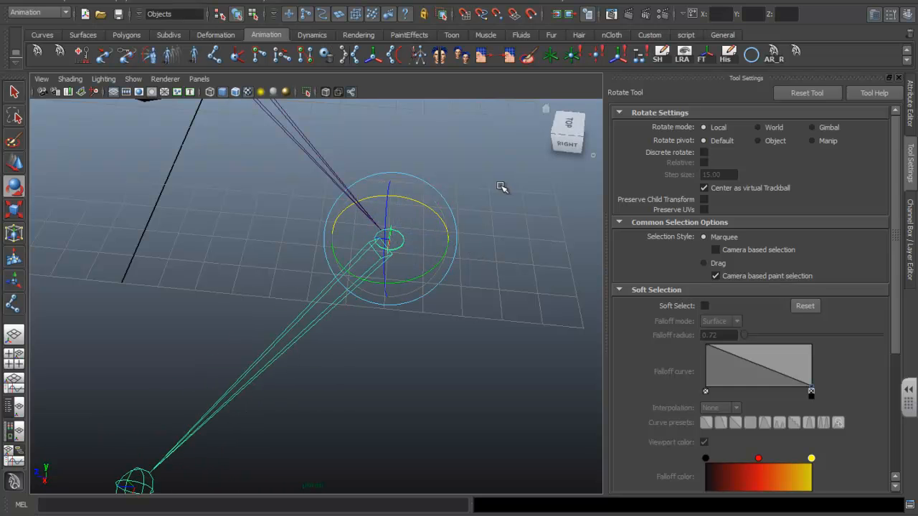
key(ctrl+z)
click(830, 128)
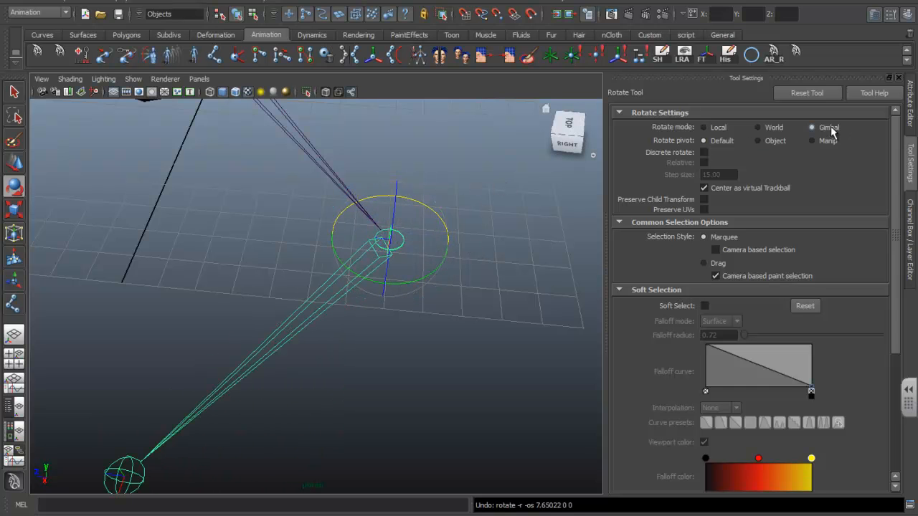
drag(415, 201, 293, 257)
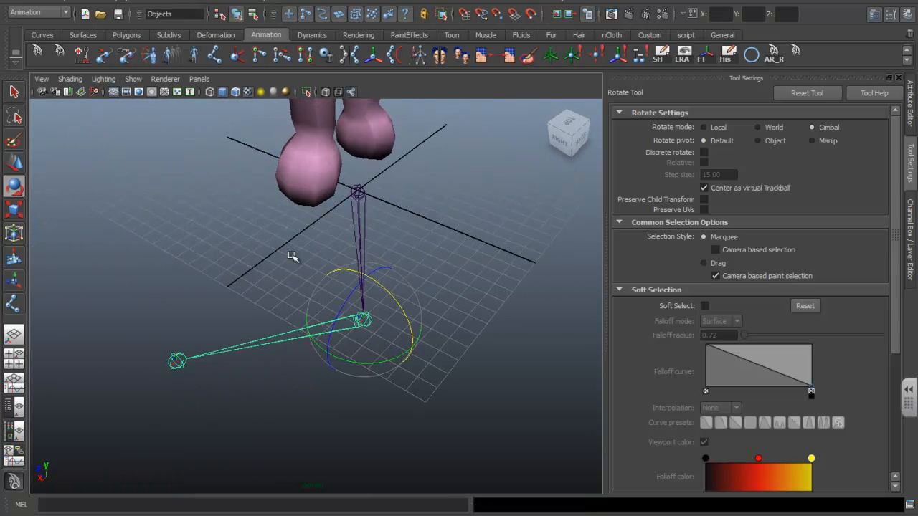
Step: Select the root joint and run Orient Joint on the chain with xyz orientation and Y-up secondary axis
click(358, 190)
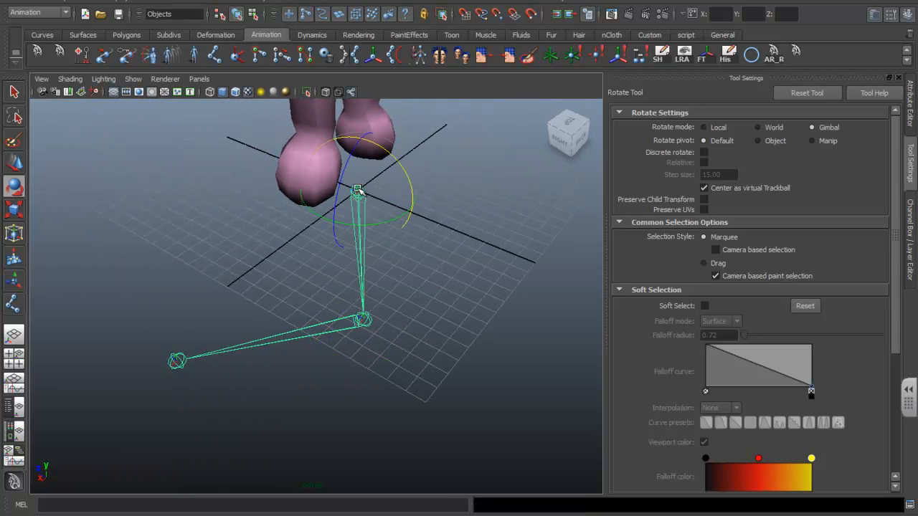
alt+middle_drag(359, 267, 351, 275)
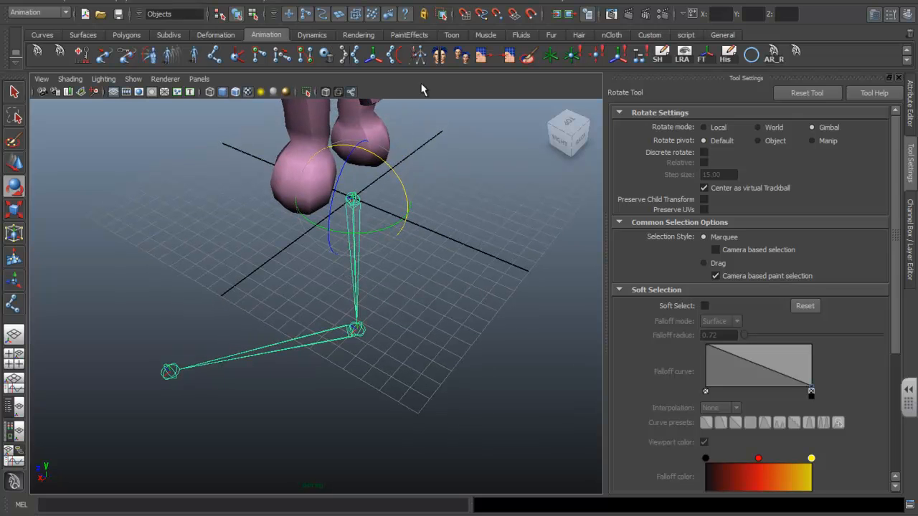
click(442, 2)
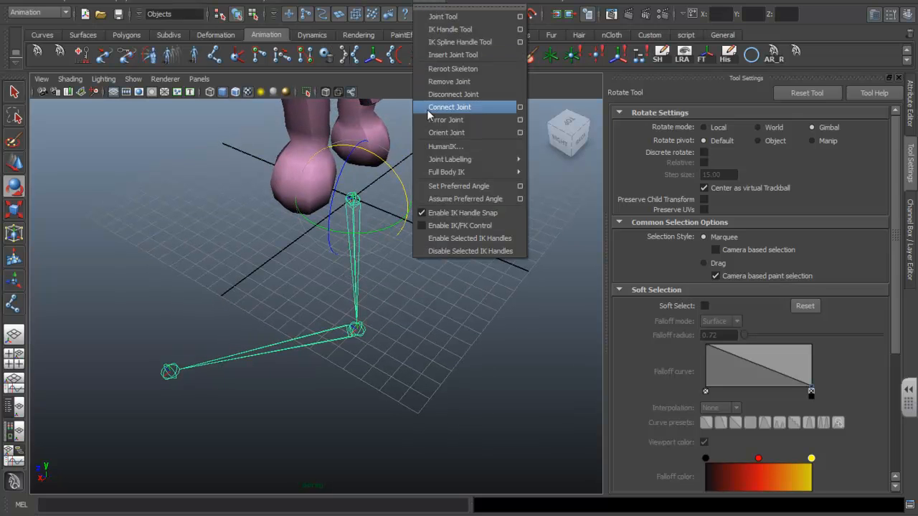
click(446, 132)
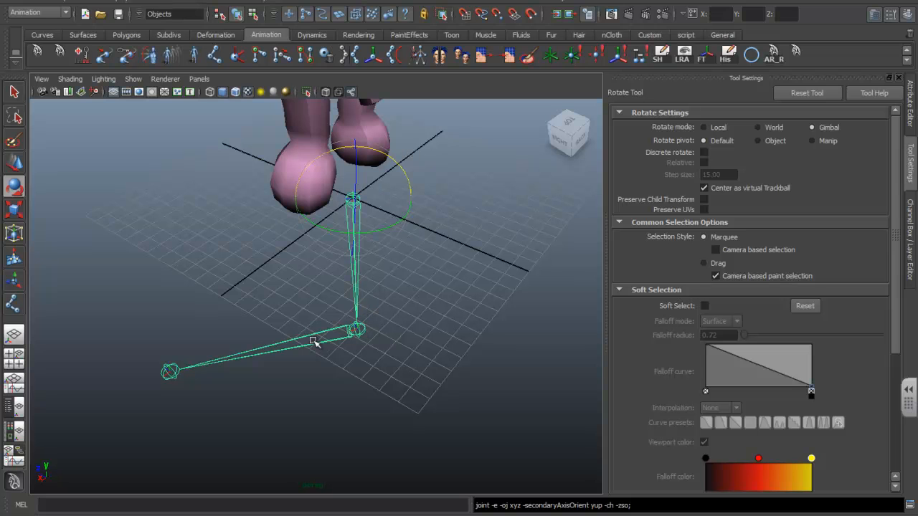
Step: Select the middle, root and end joints in turn and compare how their rotation axes align with the bones
click(363, 332)
drag(366, 299, 379, 379)
alt+right_drag(306, 337, 378, 372)
alt+drag(378, 372, 304, 286)
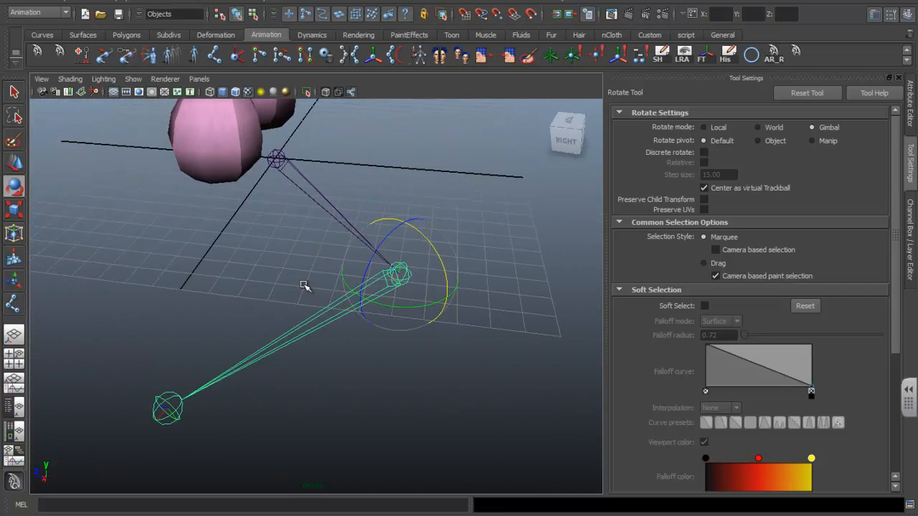
click(276, 156)
click(402, 274)
click(387, 340)
click(404, 272)
click(177, 413)
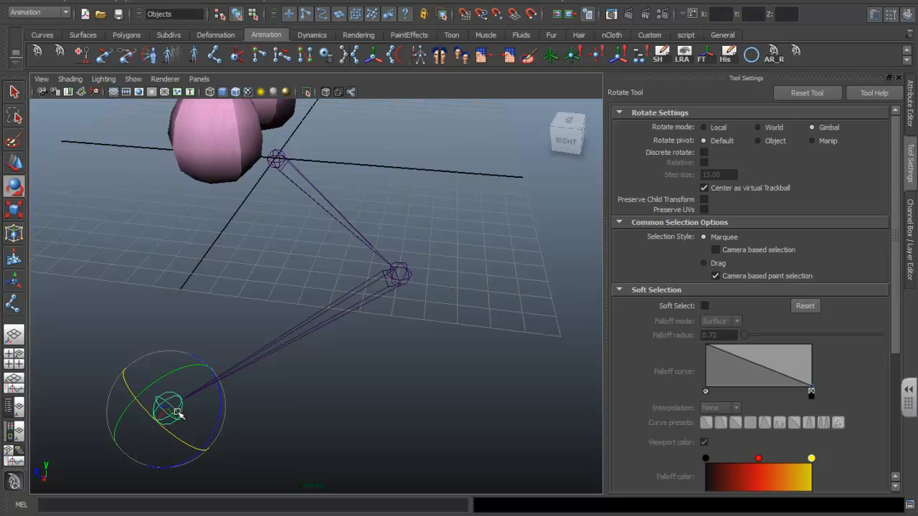
click(277, 157)
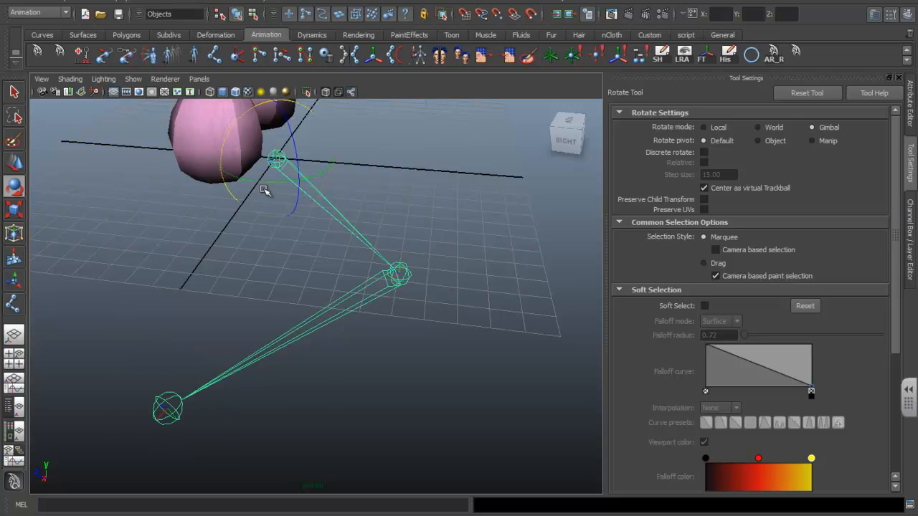
Step: Select the end joint, try rotating it about its X axis and undo the rotation
click(157, 415)
alt+drag(160, 415, 379, 389)
alt+middle_drag(531, 327, 467, 361)
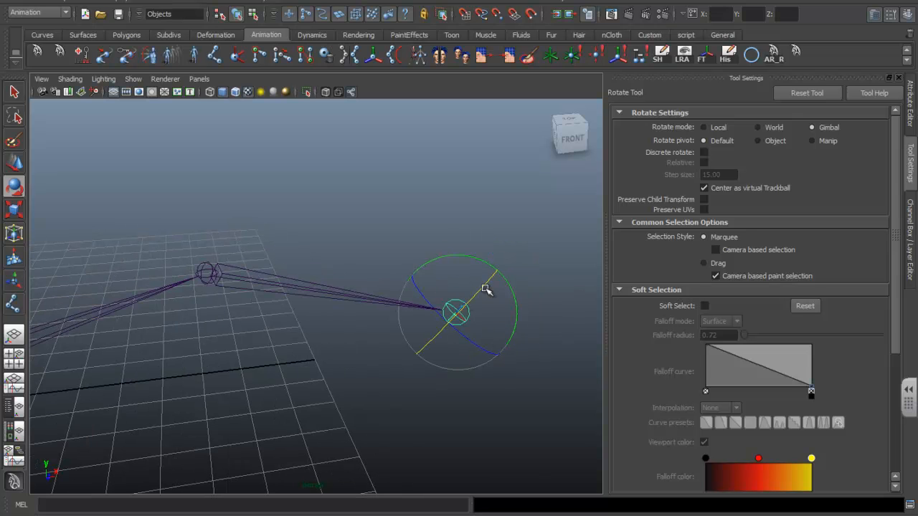
key(ctrl+z)
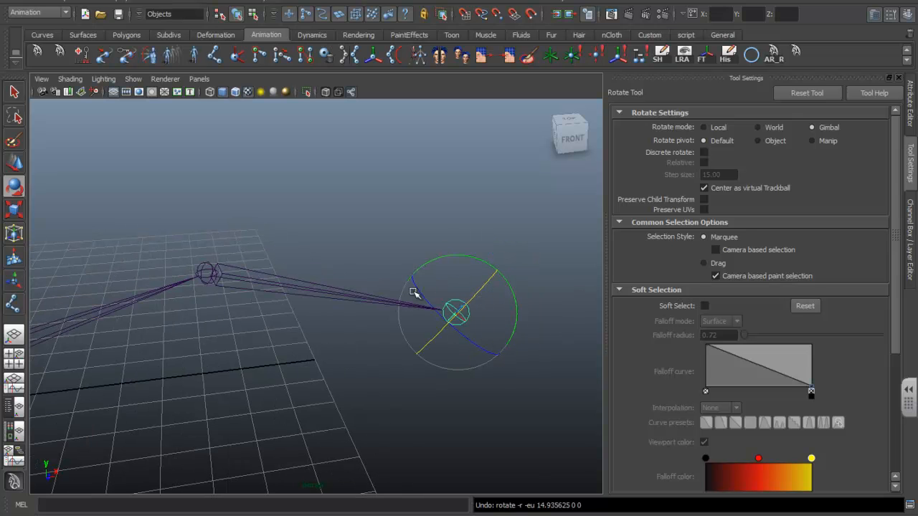
Step: Show the end joint's transform and joint orient attributes, and switch to its channel values
alt+drag(518, 385, 514, 377)
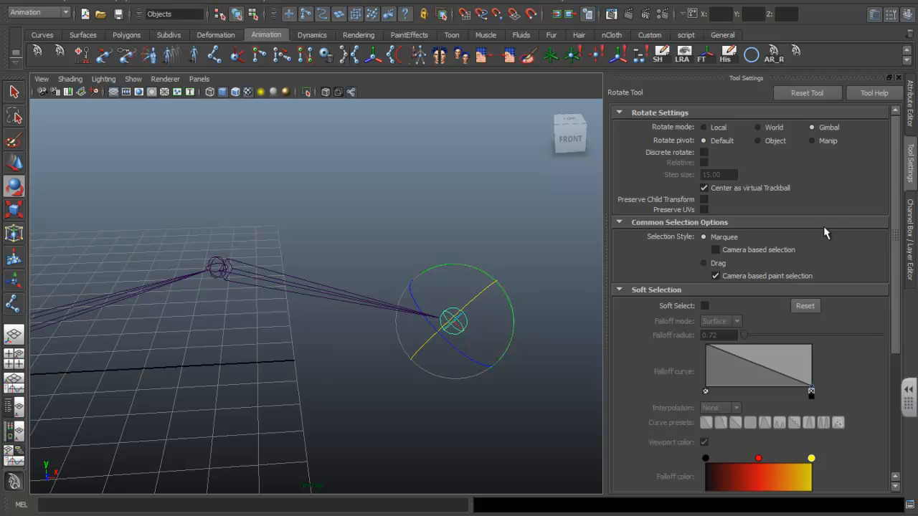
click(909, 116)
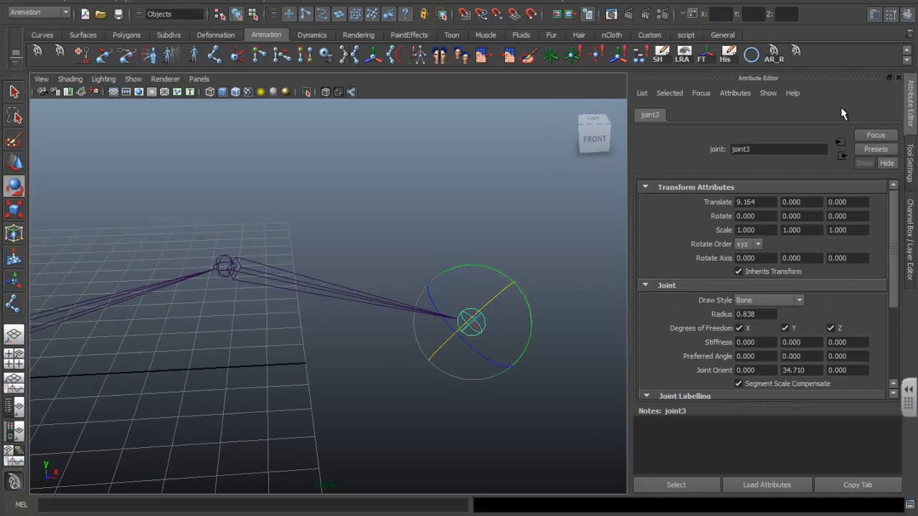
key(ctrl+a)
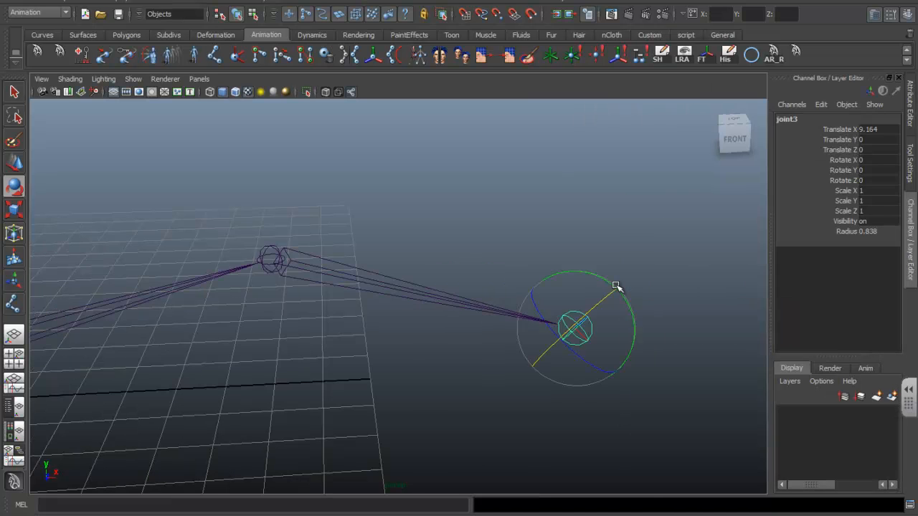
Step: Show the end joint's attributes and set its Joint Orient Y value to 0 so its axes align with the parent bone
key(ctrl+a)
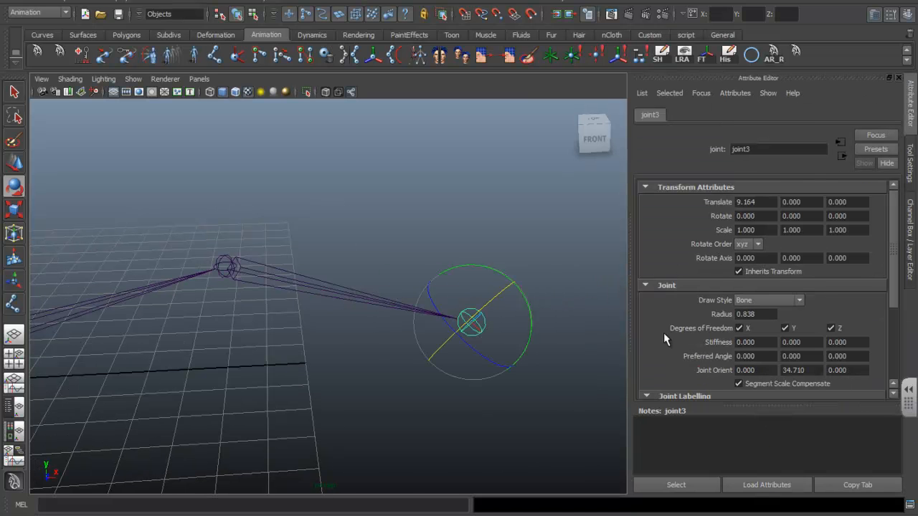
mouse_move(892, 246)
mouse_down()
mouse_move(904, 299)
mouse_move(894, 236)
mouse_up()
drag(814, 370, 775, 370)
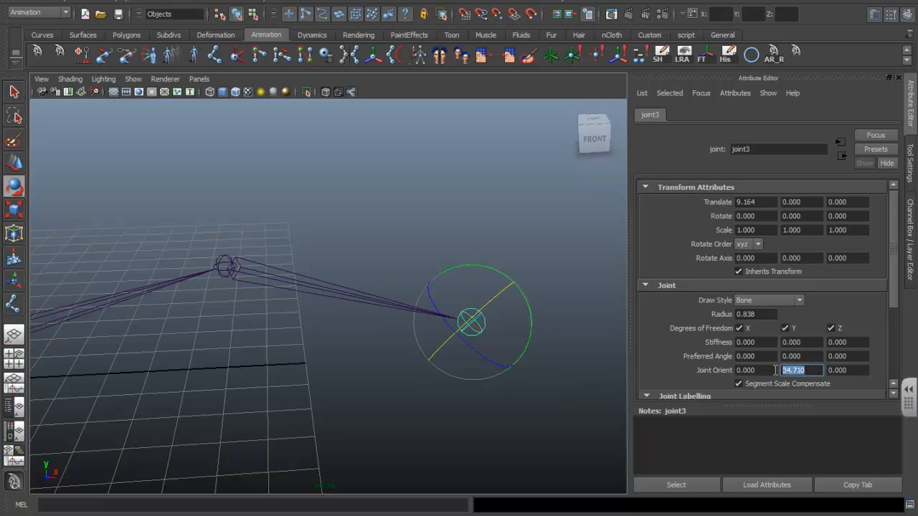
key(Return)
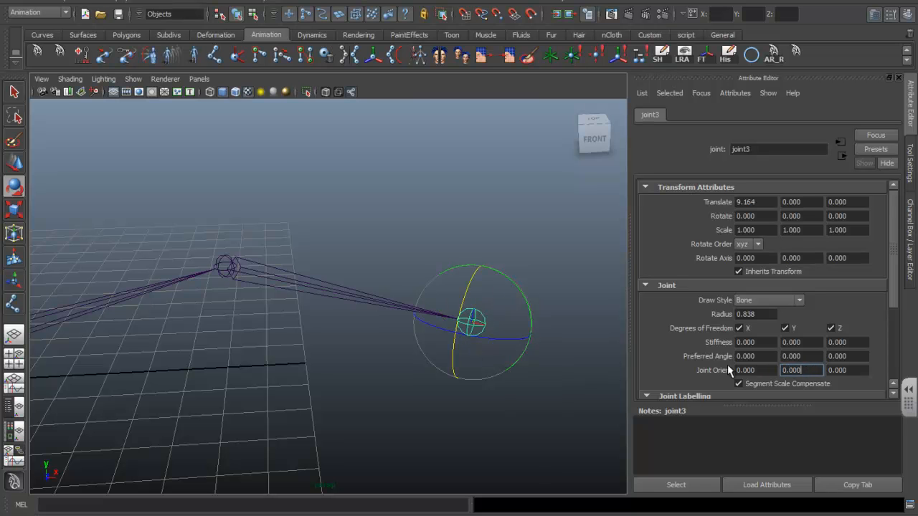
Step: Select the root joint of the practice chain and delete the whole chain, leaving only the pig model
alt+drag(525, 387, 459, 404)
alt+drag(461, 401, 462, 403)
alt+right_drag(482, 414, 430, 408)
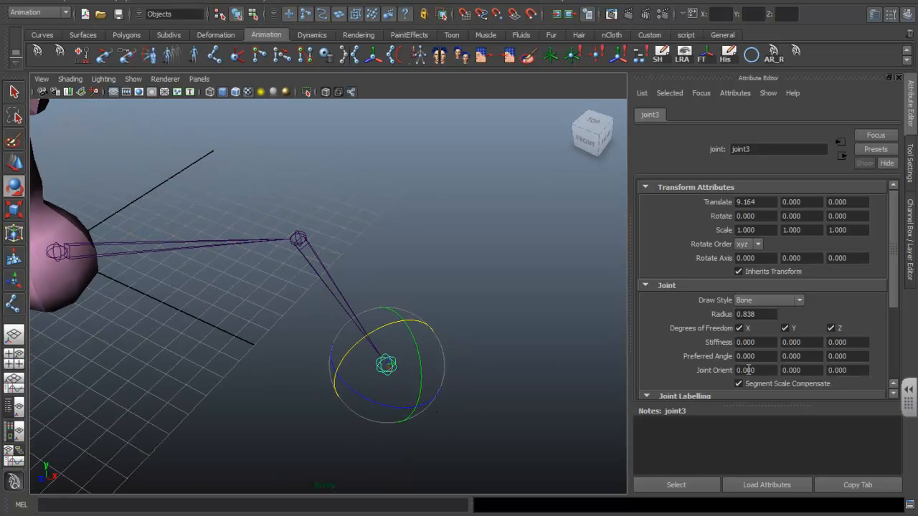
alt+drag(447, 352, 527, 370)
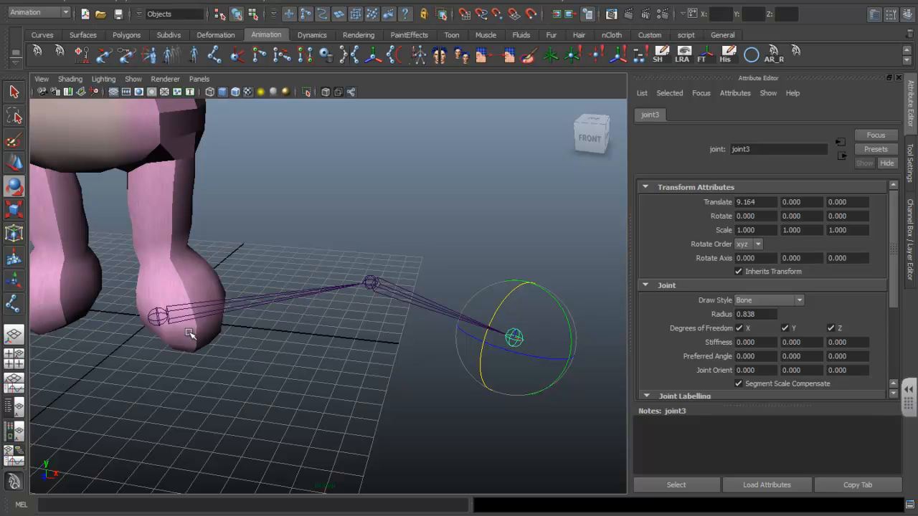
click(159, 320)
alt+middle_drag(160, 322, 387, 410)
key(Delete)
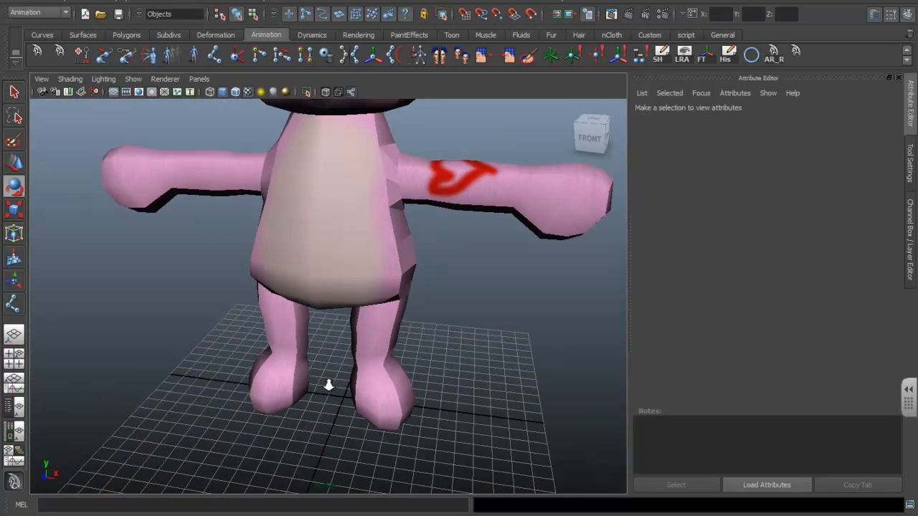